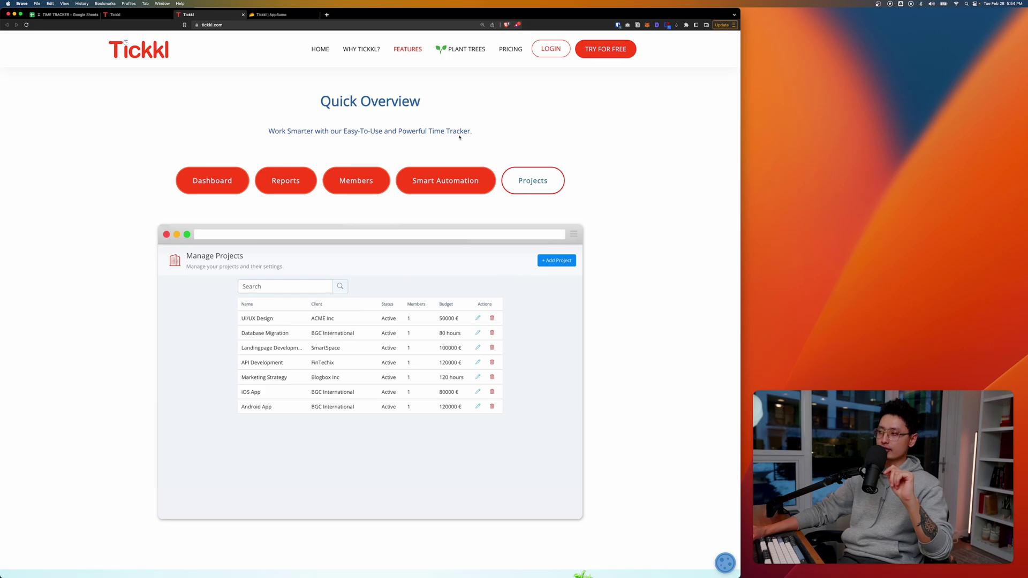
- Switch to the time tracker spreadsheet and examine the Analysis sheet's total hours, average hours per day and month columns
key(super+1)
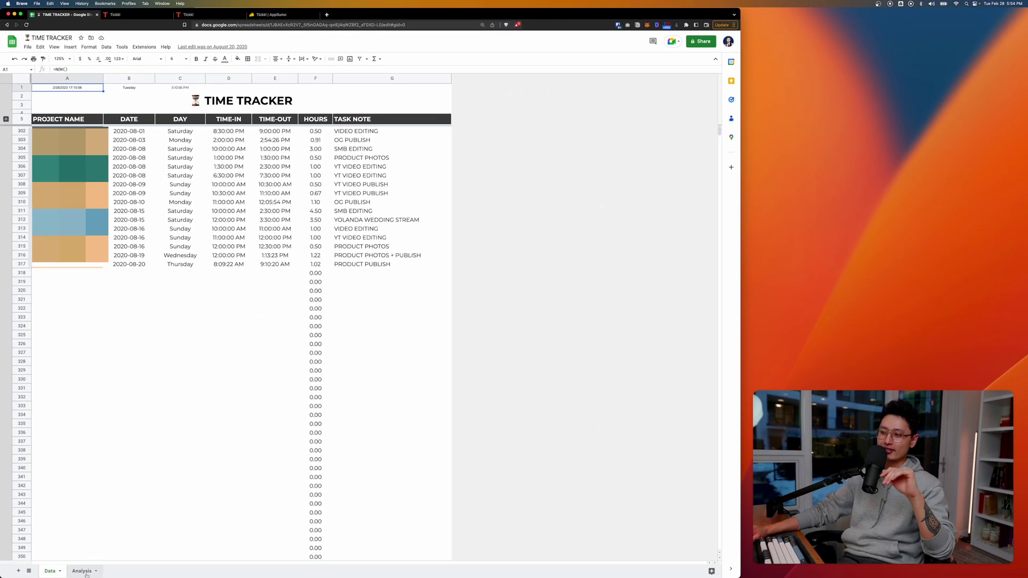
click(82, 571)
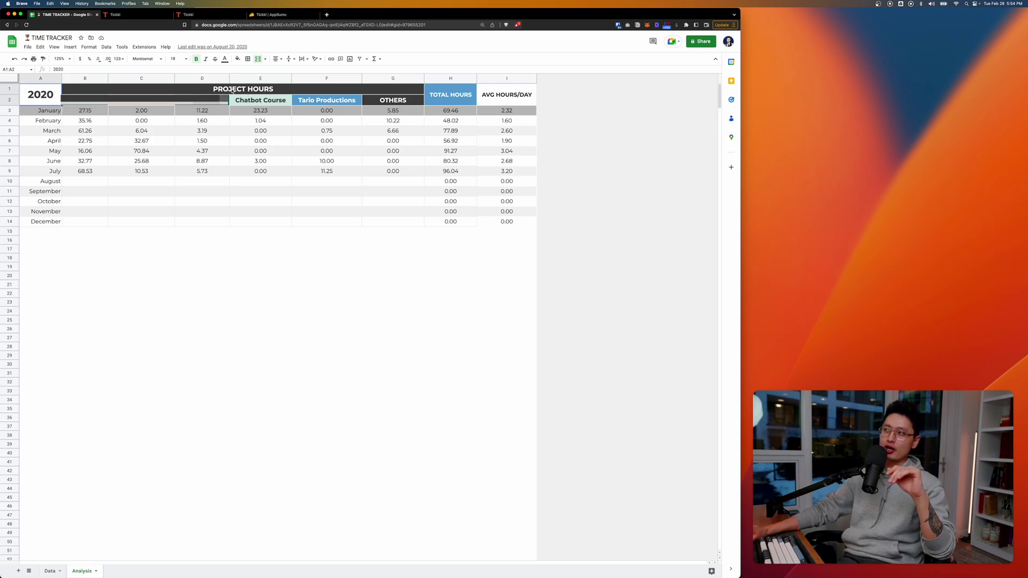
click(458, 91)
click(491, 97)
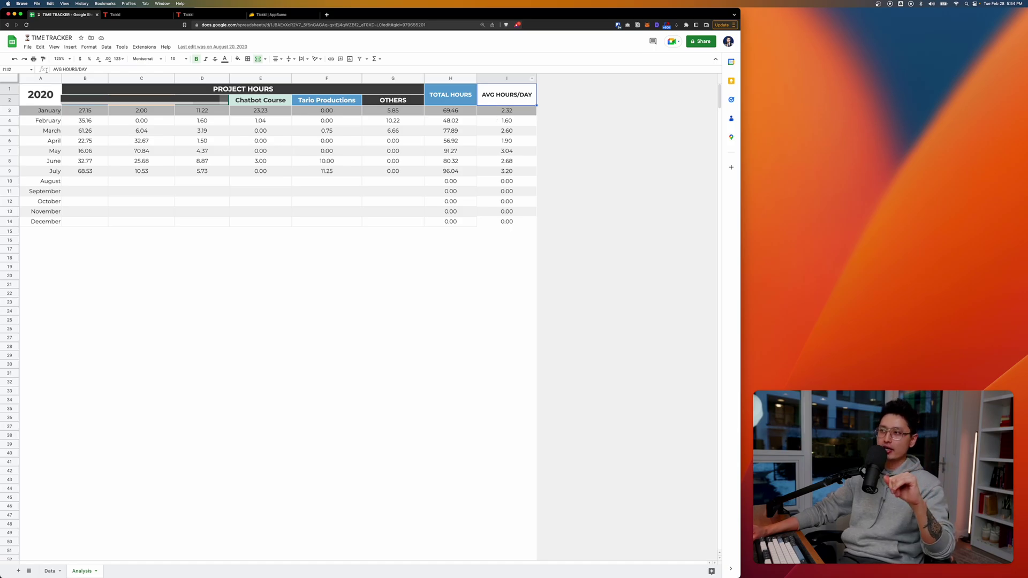
click(46, 79)
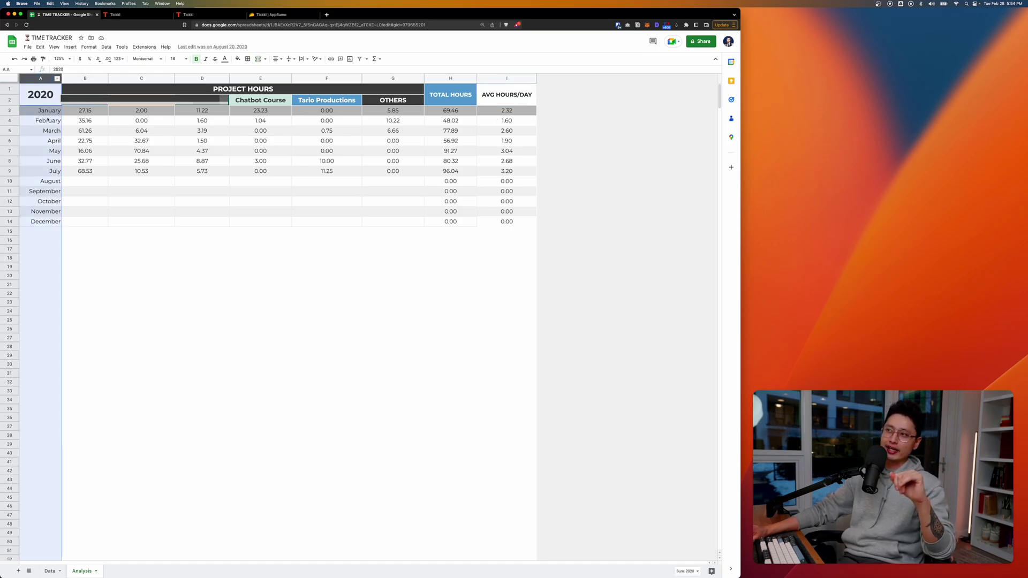
click(48, 284)
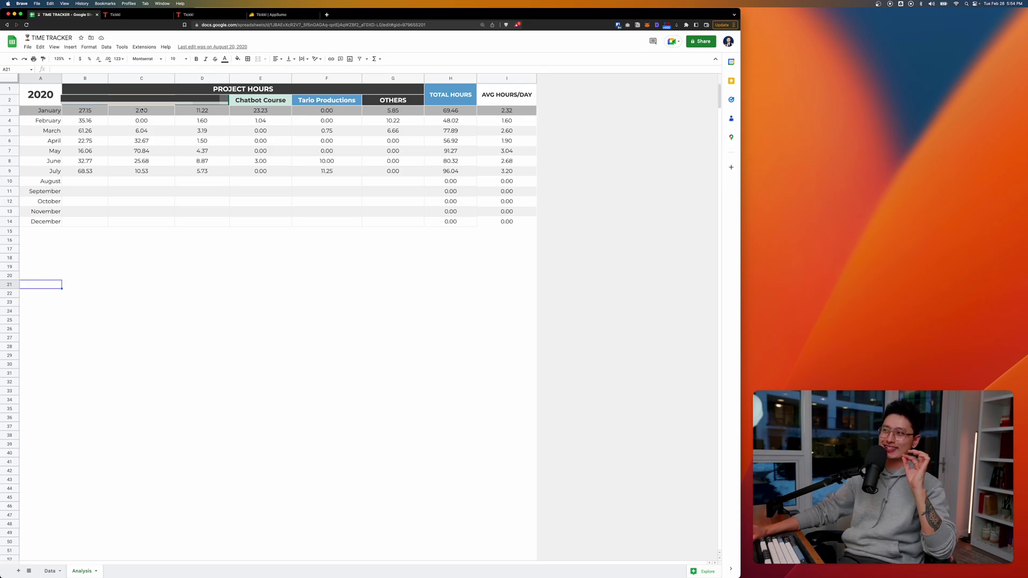
- Switch to the Tickkl app and start the timer for the Editing project with the task description "Recording YouTube Video"
click(115, 14)
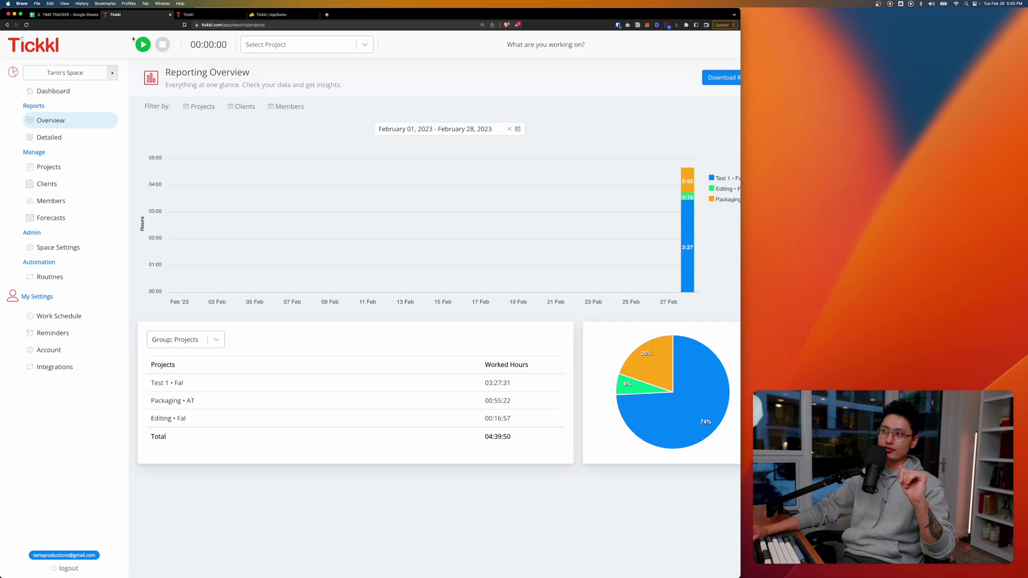
click(274, 44)
scroll(275, 95, down, 2)
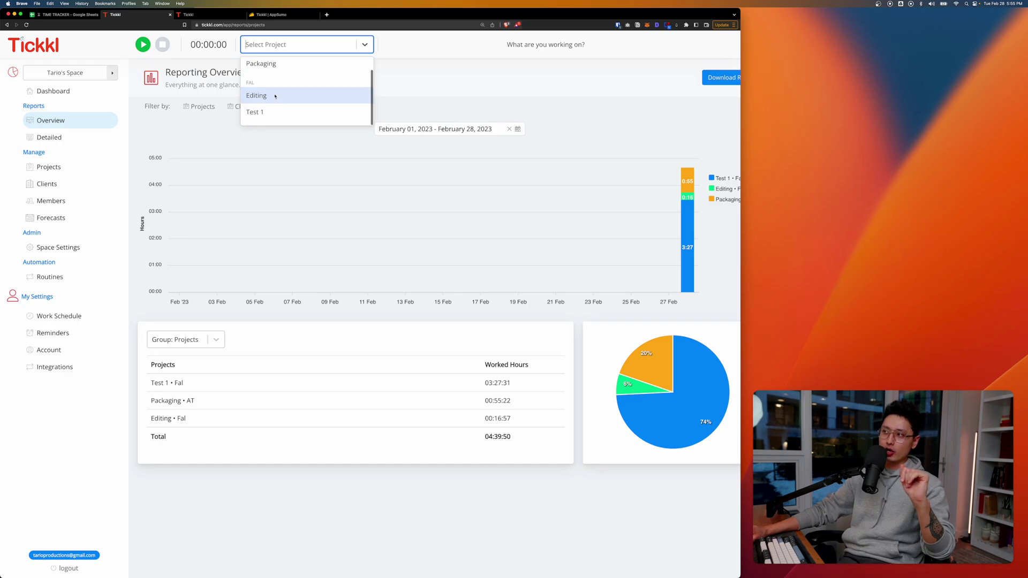
click(551, 47)
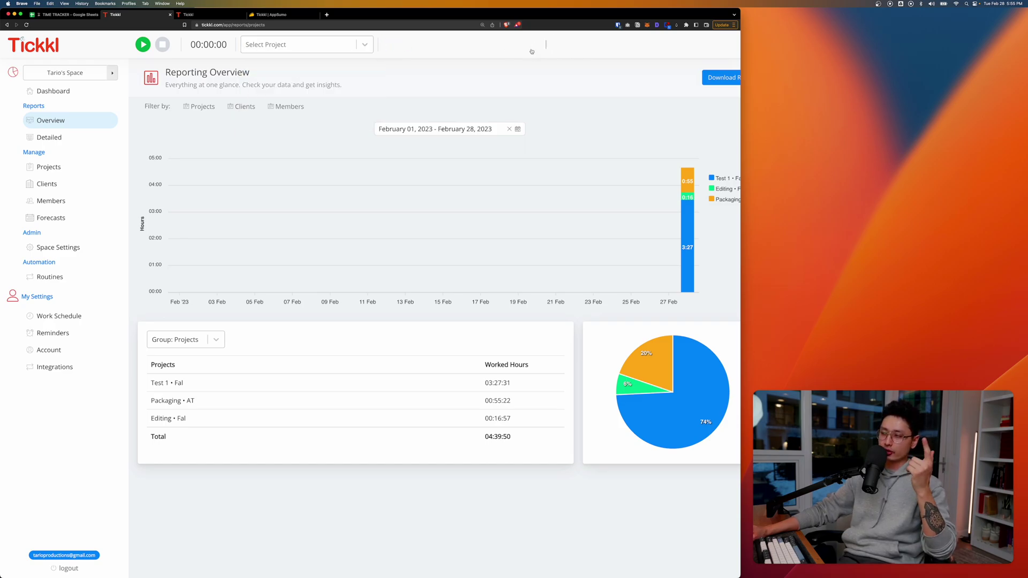
text(Recording YouTube Video)
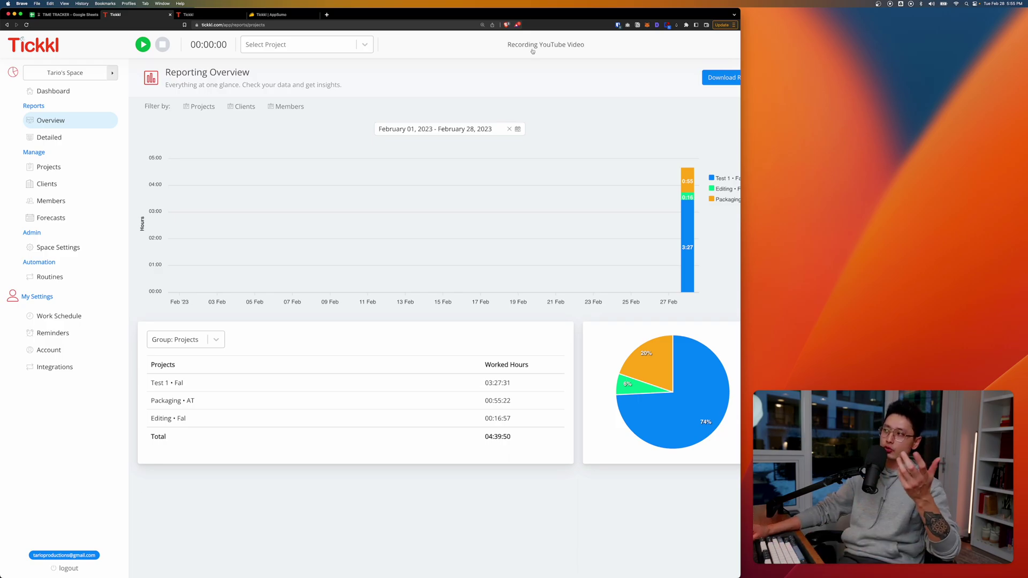
click(332, 46)
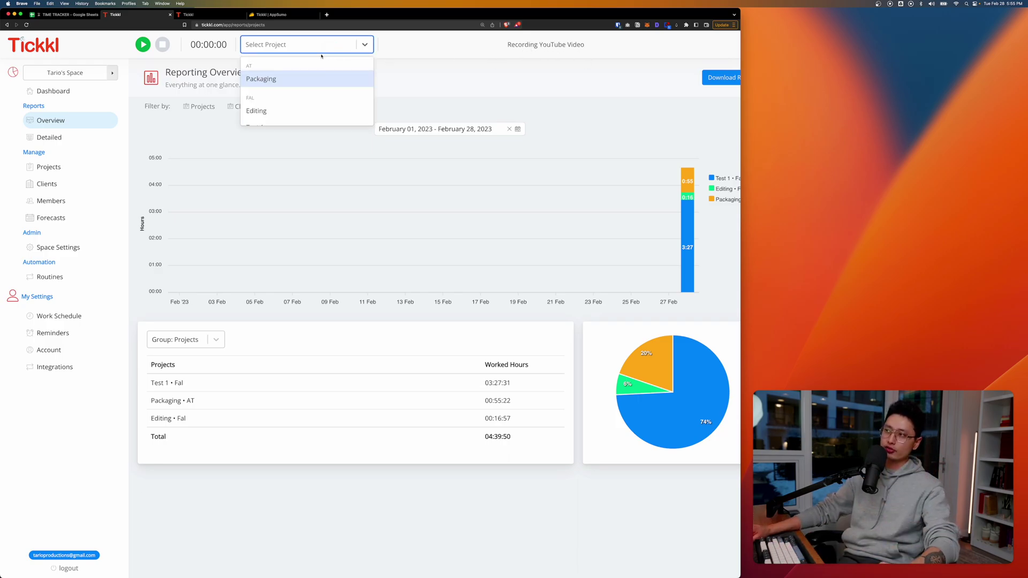
scroll(264, 92, down, 1)
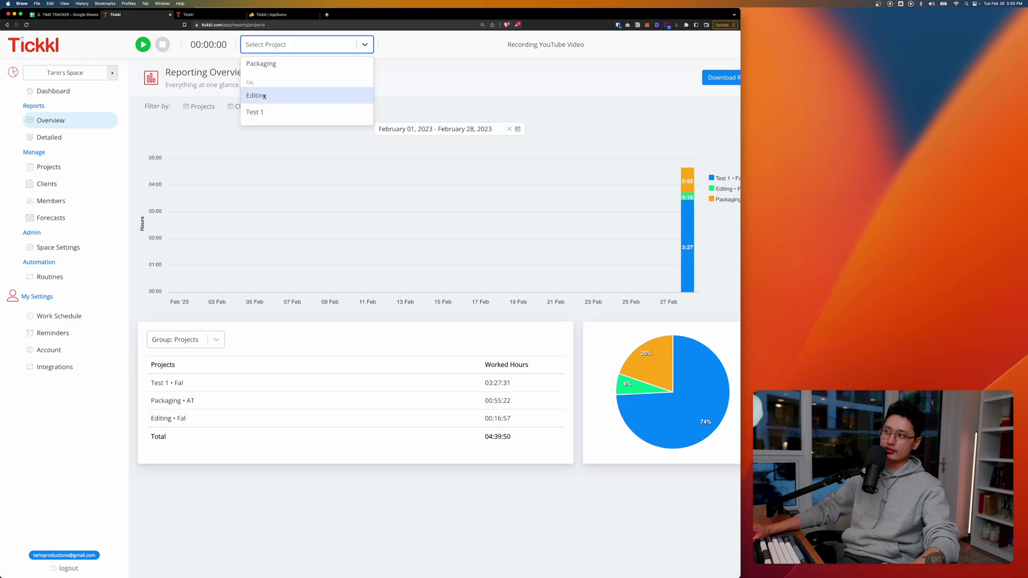
click(257, 96)
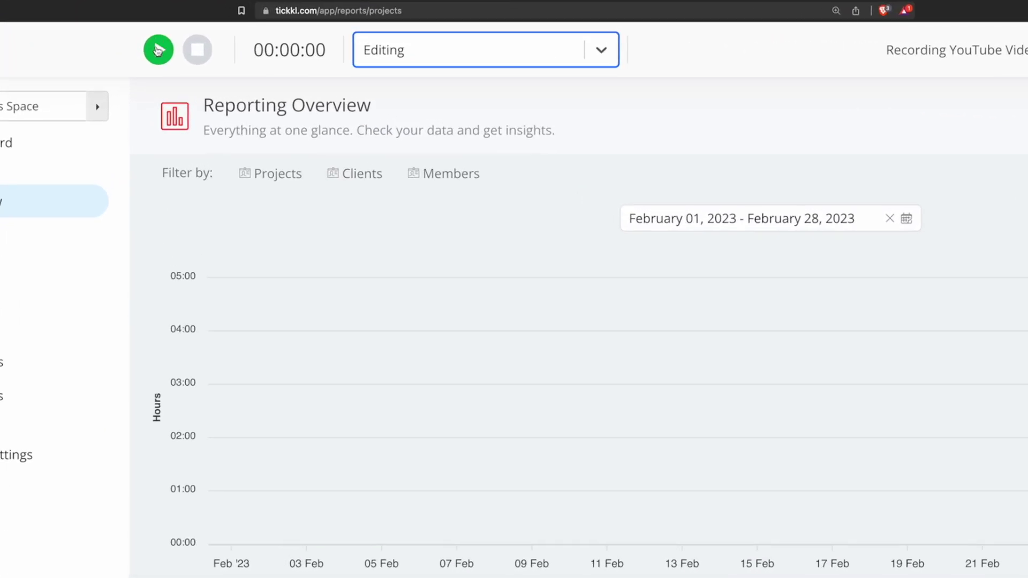
click(144, 45)
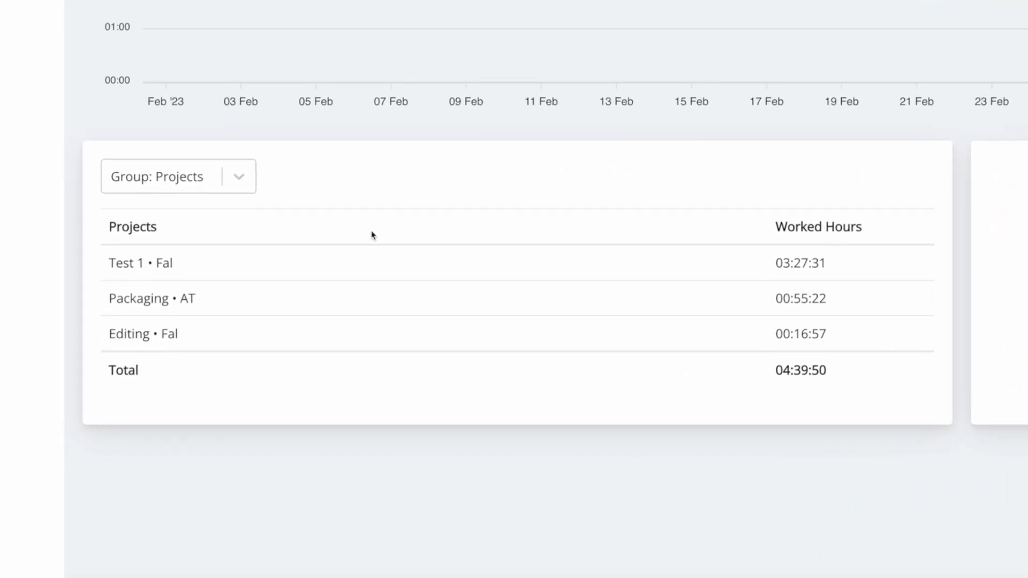
- Review the worked hours of each project in the Reporting Overview table
drag(750, 262, 883, 264)
drag(773, 305, 768, 345)
click(760, 337)
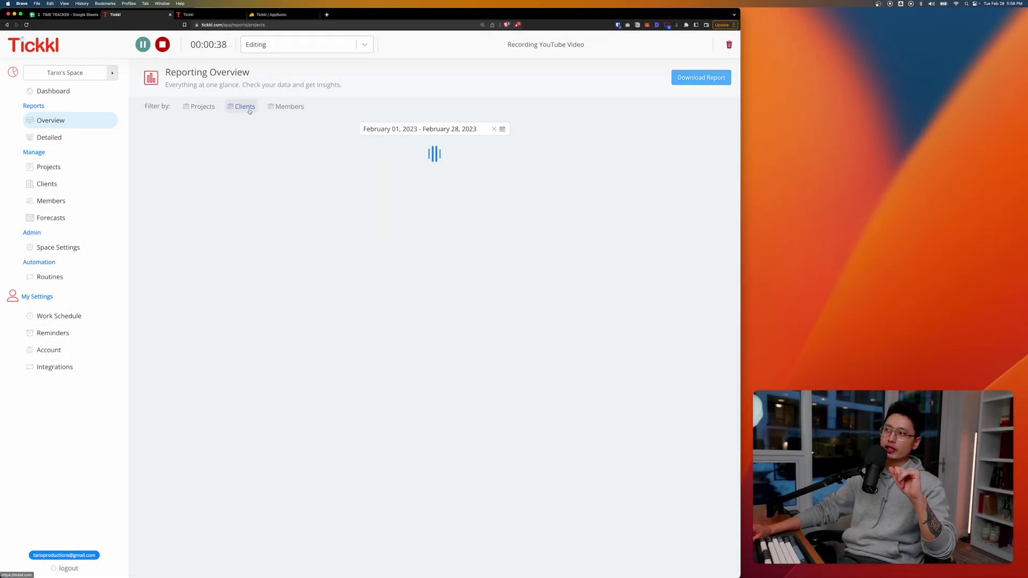
- Filter the overview report by client AT and inspect the 28 Feb bar in the hours chart
click(242, 106)
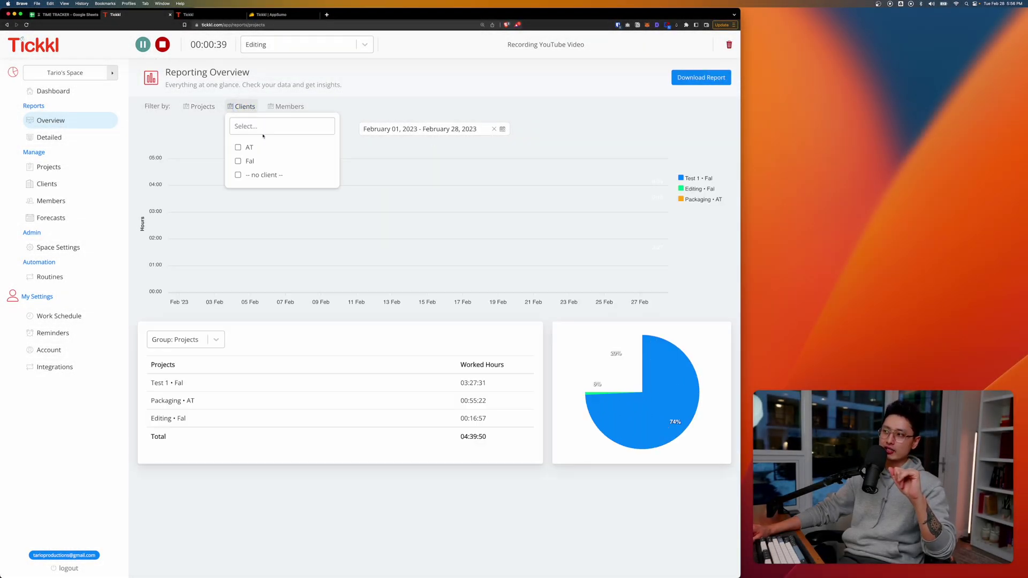
click(257, 150)
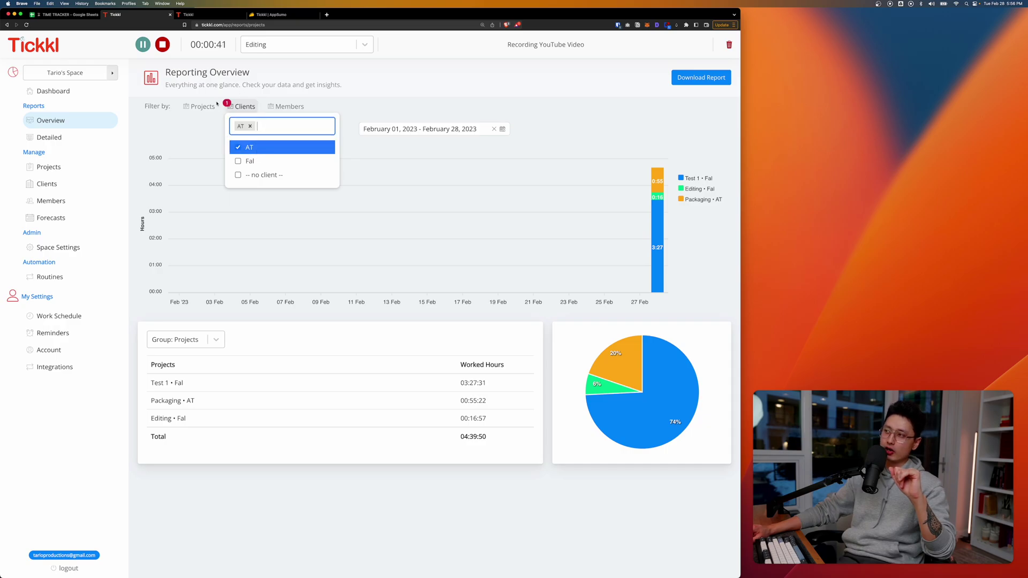
click(186, 77)
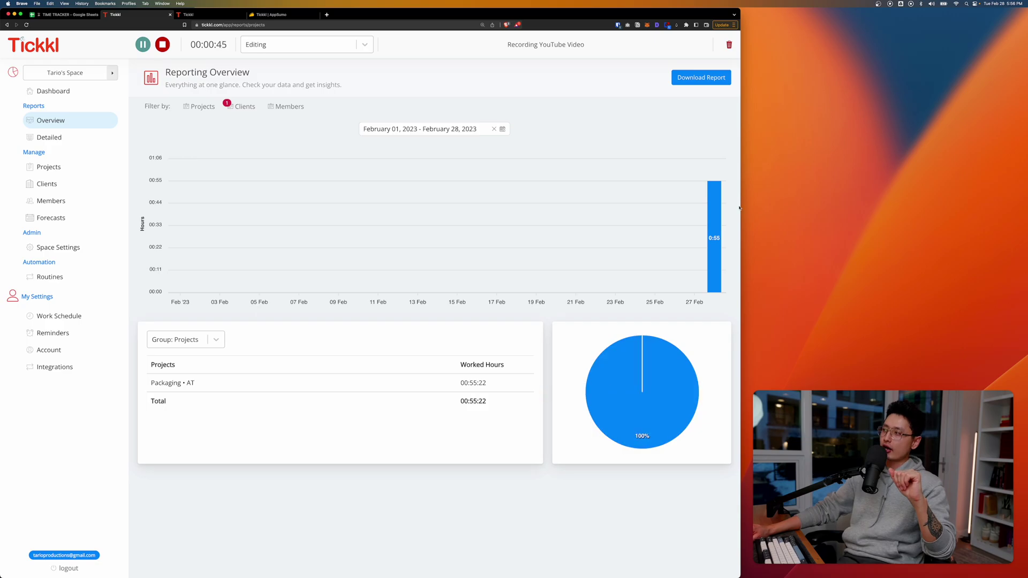
mouse_move(717, 264)
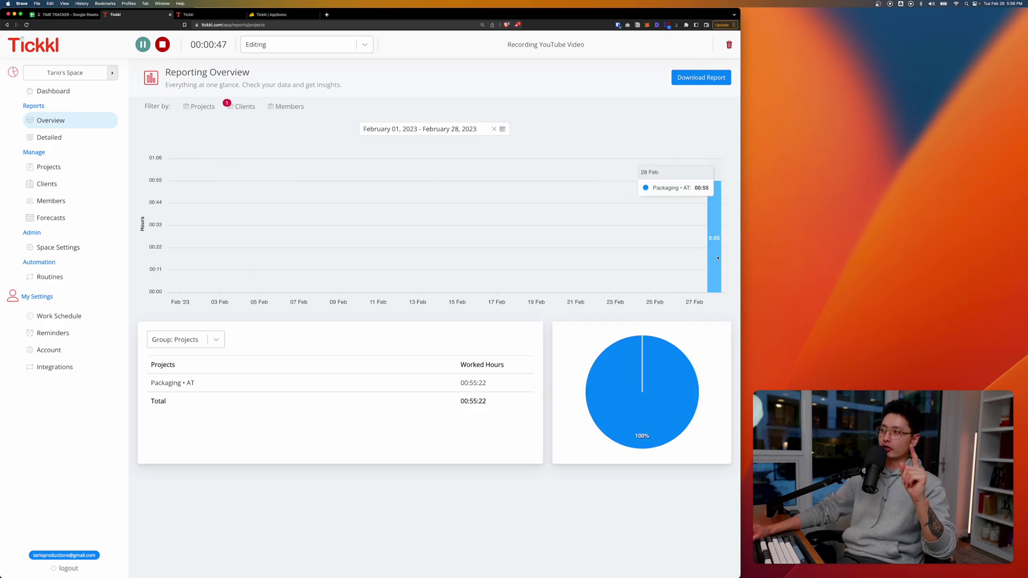
- Change the overview report's client filter from AT to Fal to view its hours, and clear the client filter
click(244, 106)
click(249, 161)
click(250, 126)
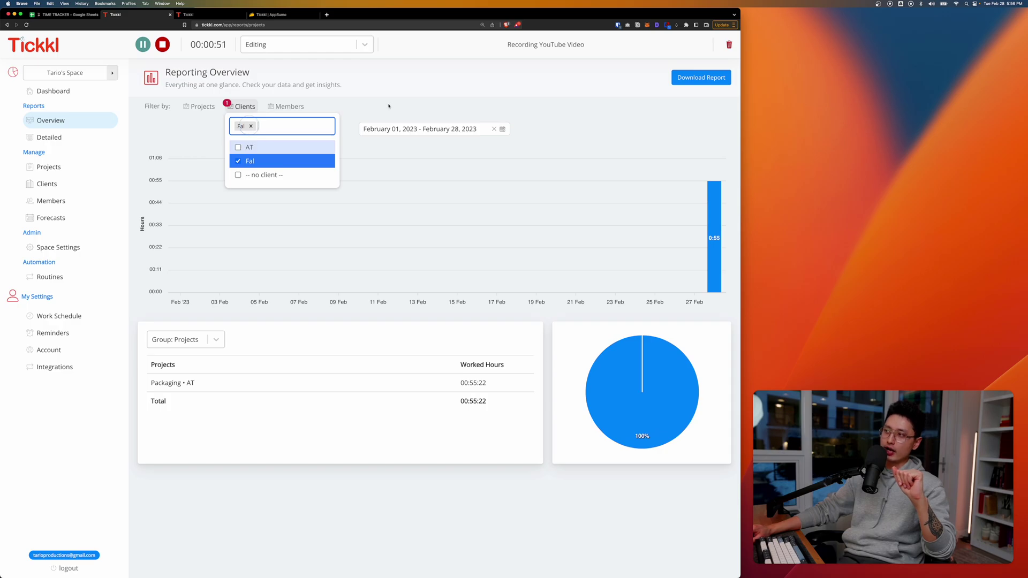
click(391, 106)
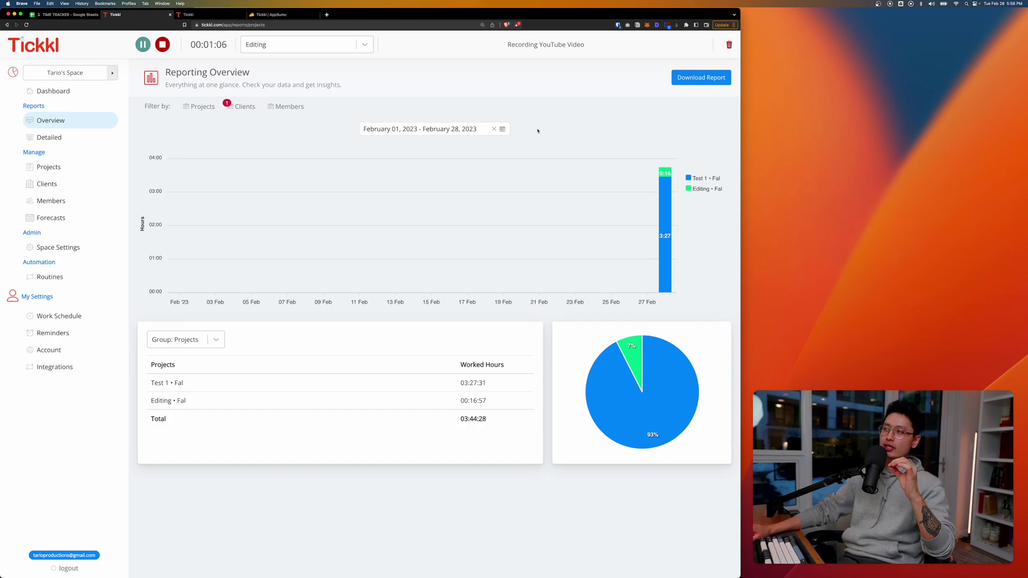
click(242, 106)
click(282, 138)
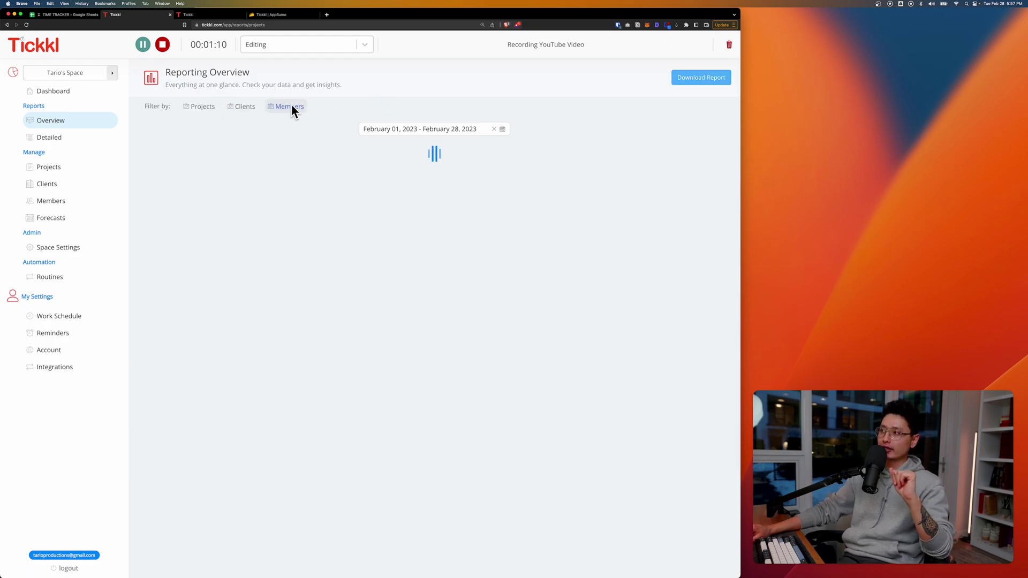
- Open the detailed report and view the listed member's logged time
click(49, 138)
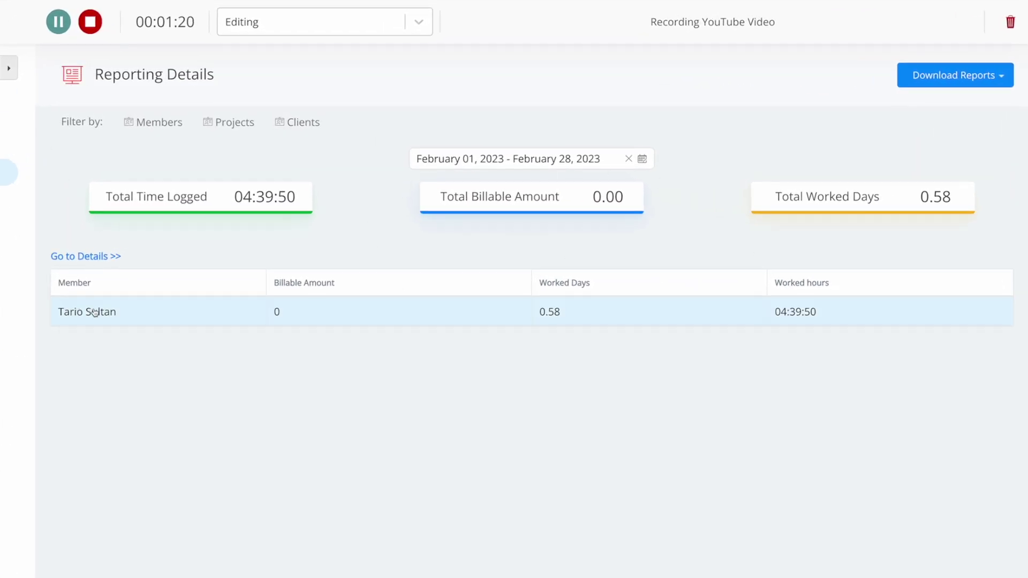
click(90, 319)
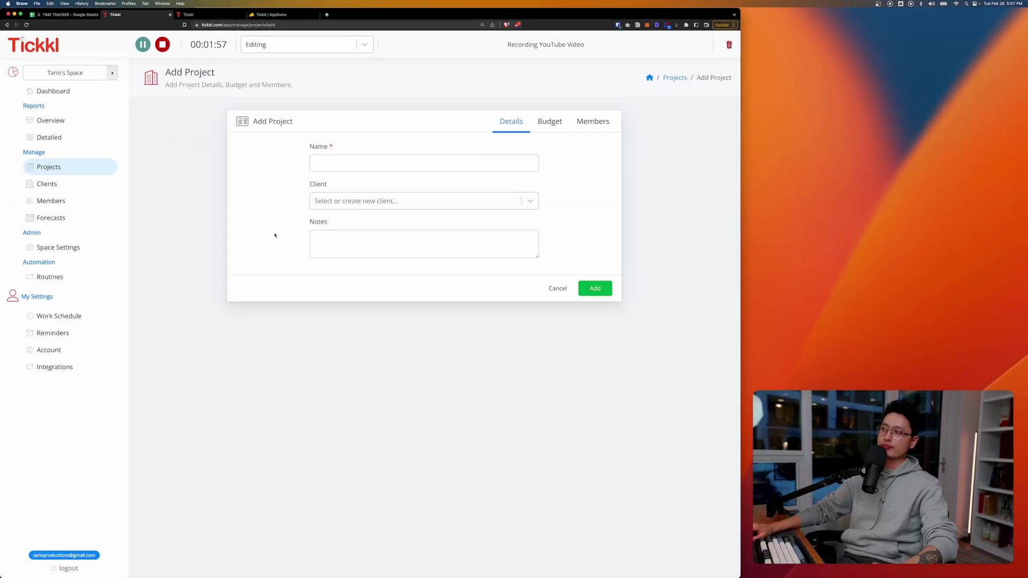
- Look at the budget settings of the new project form, including the available budget types
click(557, 124)
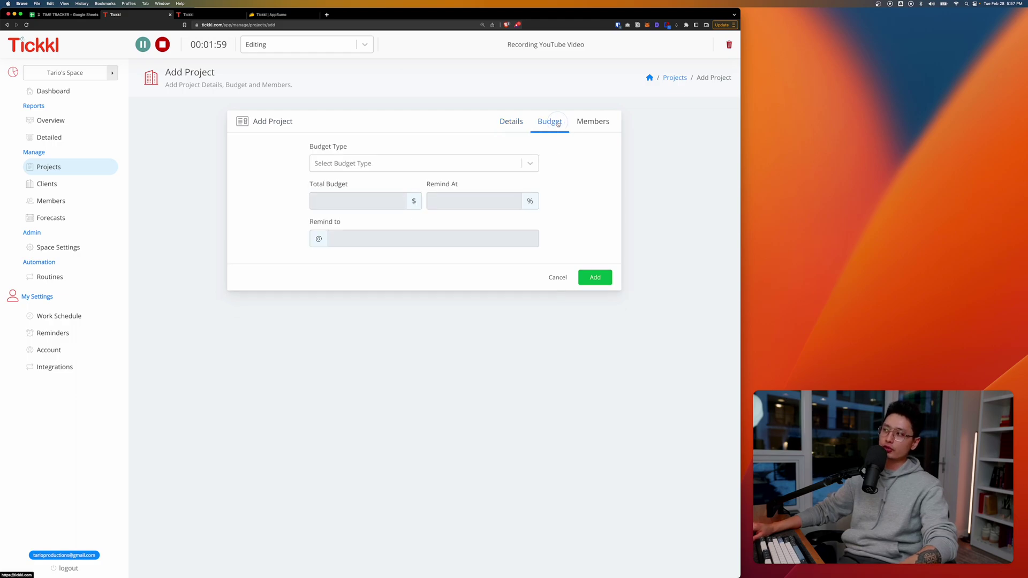
click(344, 169)
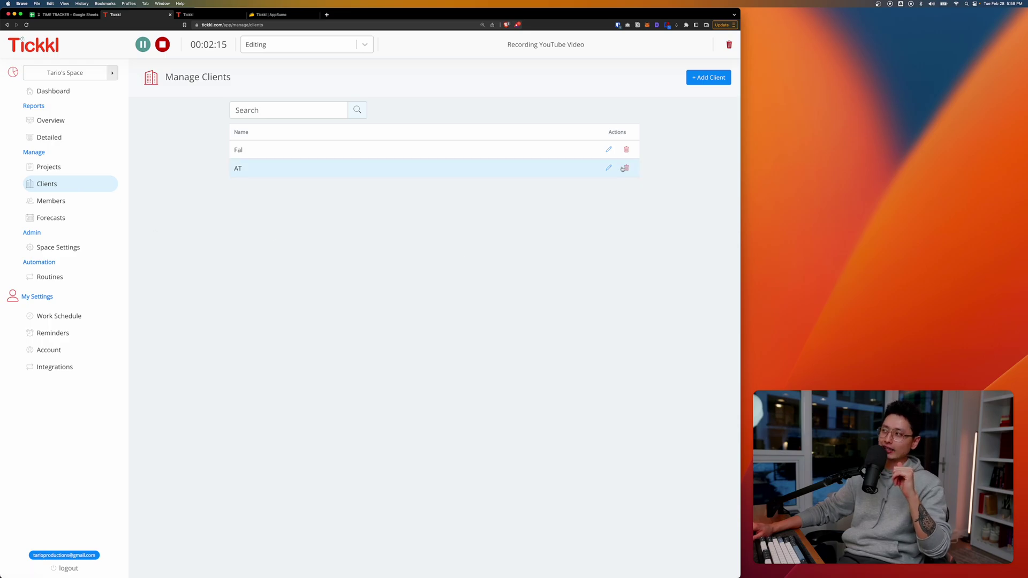
- Add a new client named "Test Client #2"
click(705, 77)
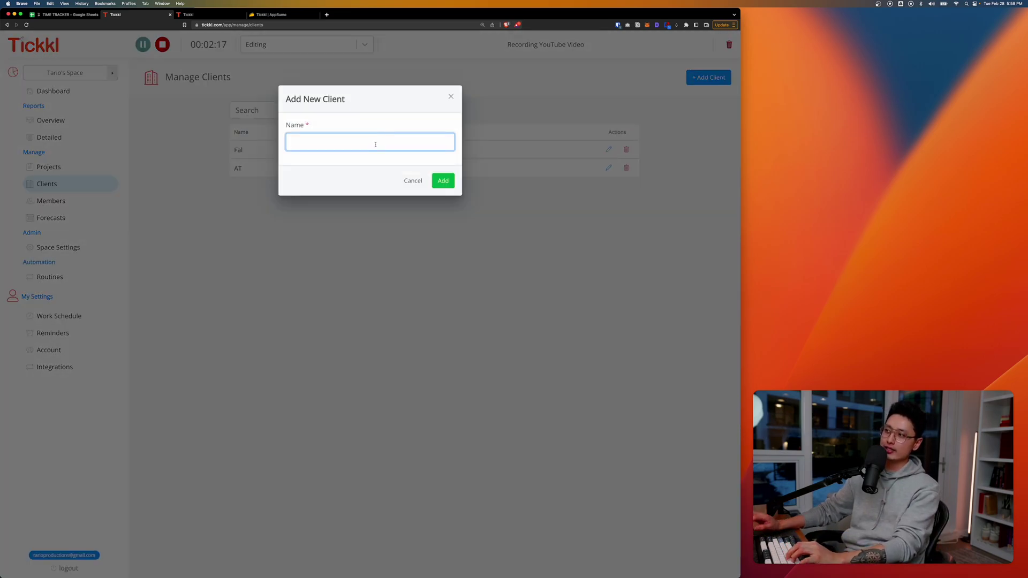
text(Test Client #2)
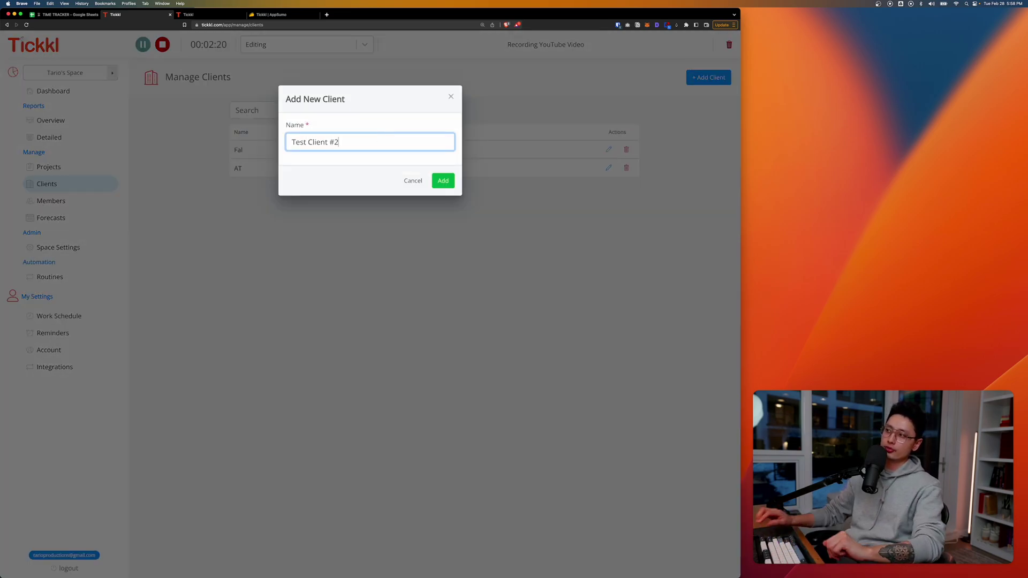
click(454, 181)
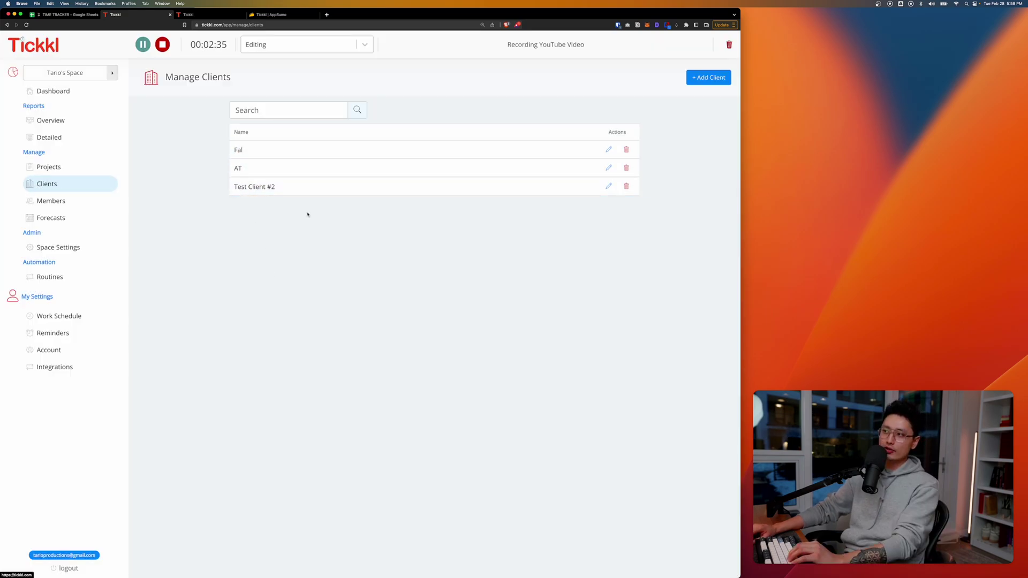
- Add a new project named "Test Project #2" assigned to the client Test Client #2
click(55, 165)
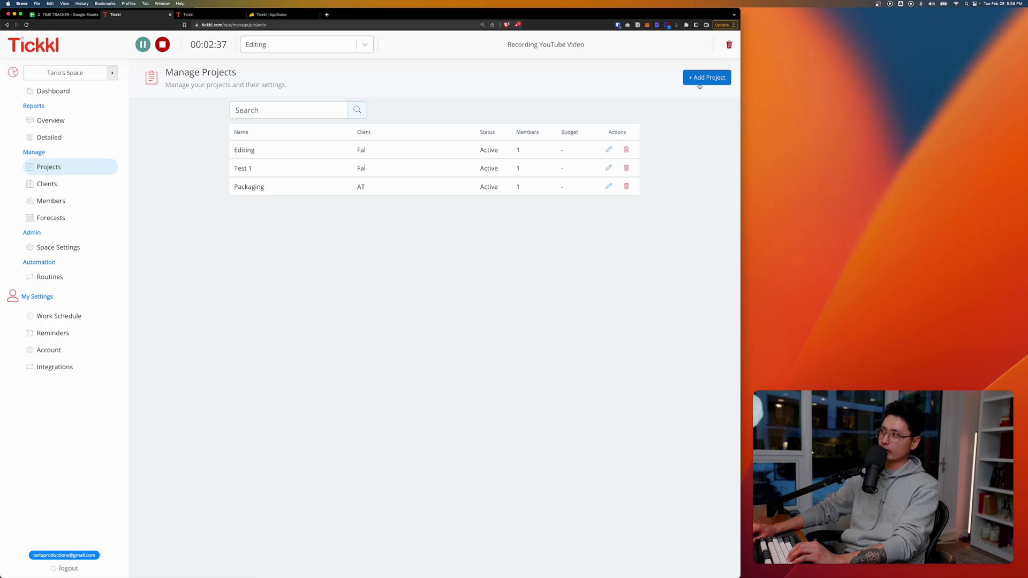
click(699, 80)
click(372, 201)
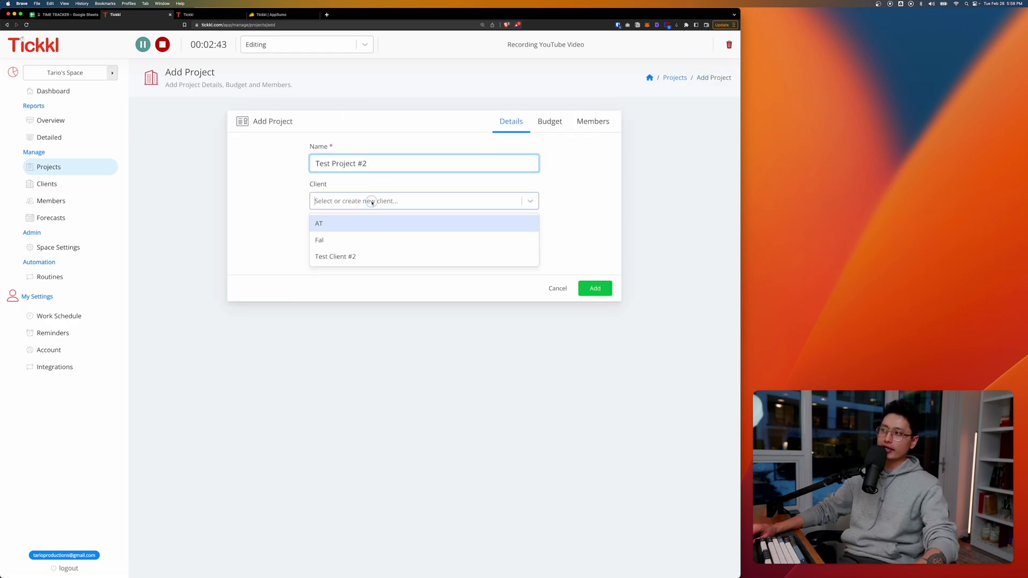
click(333, 257)
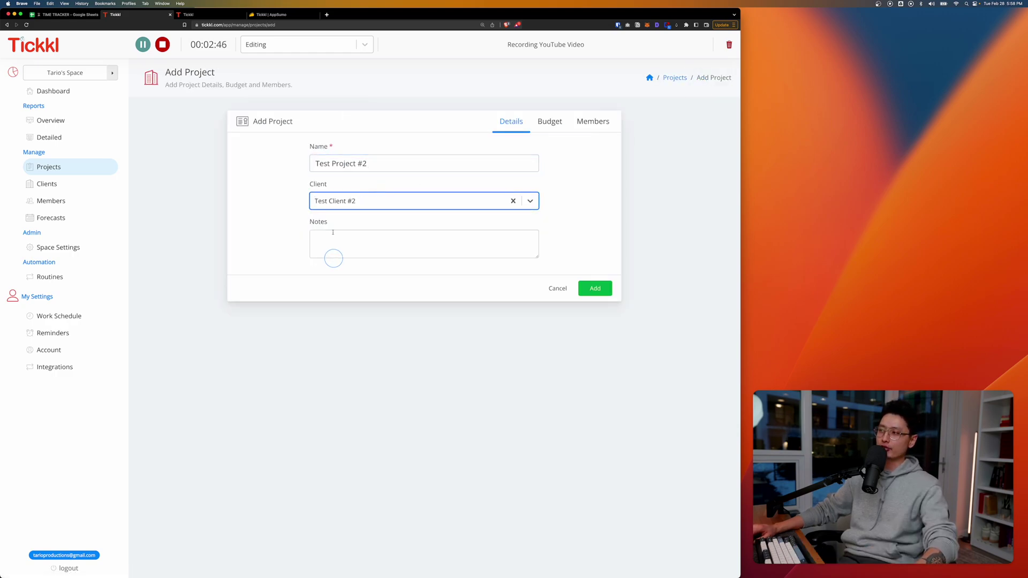
click(601, 293)
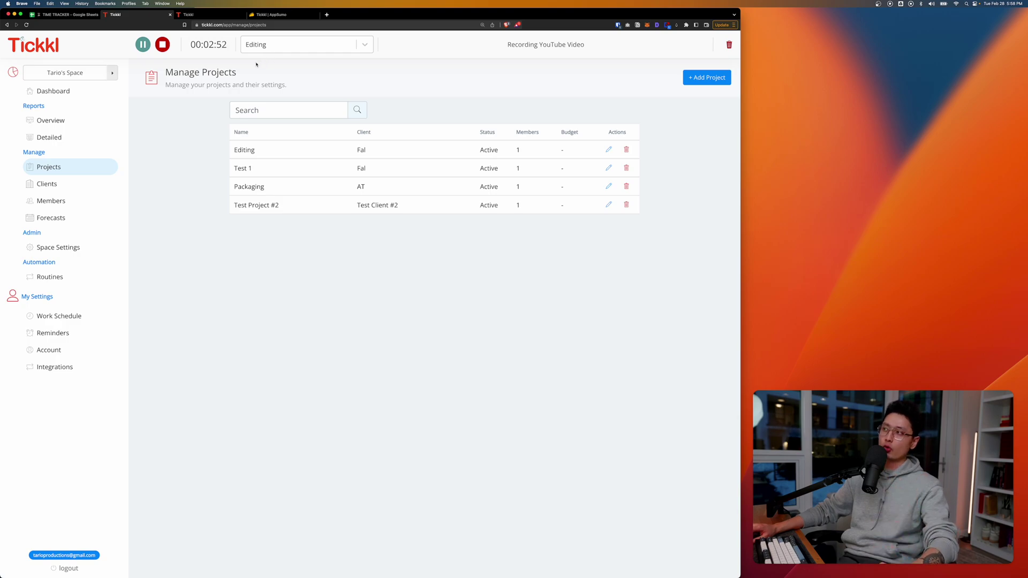
- Look through the projects available for the running timer and open the member management page
click(302, 44)
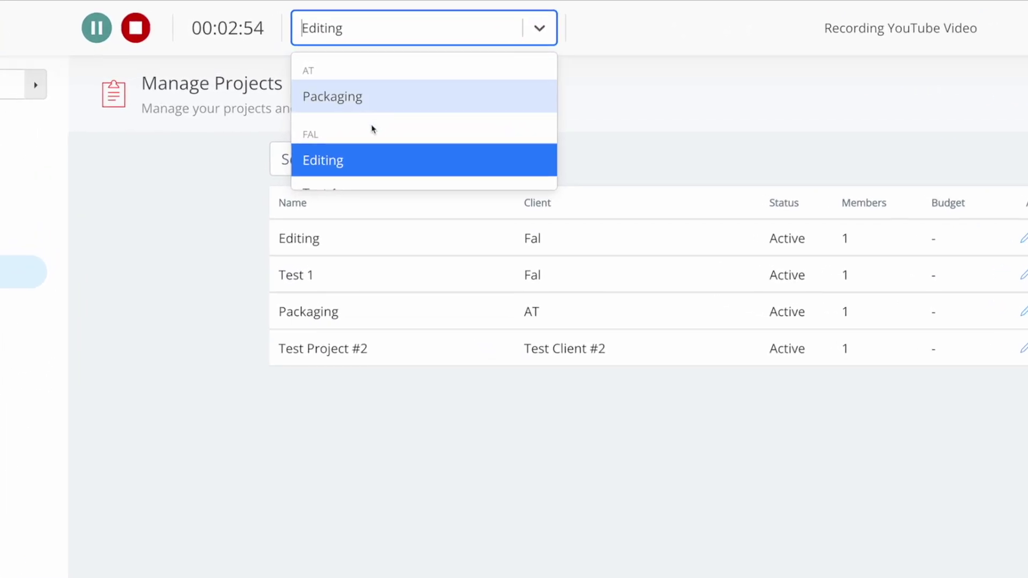
scroll(373, 129, down, 2)
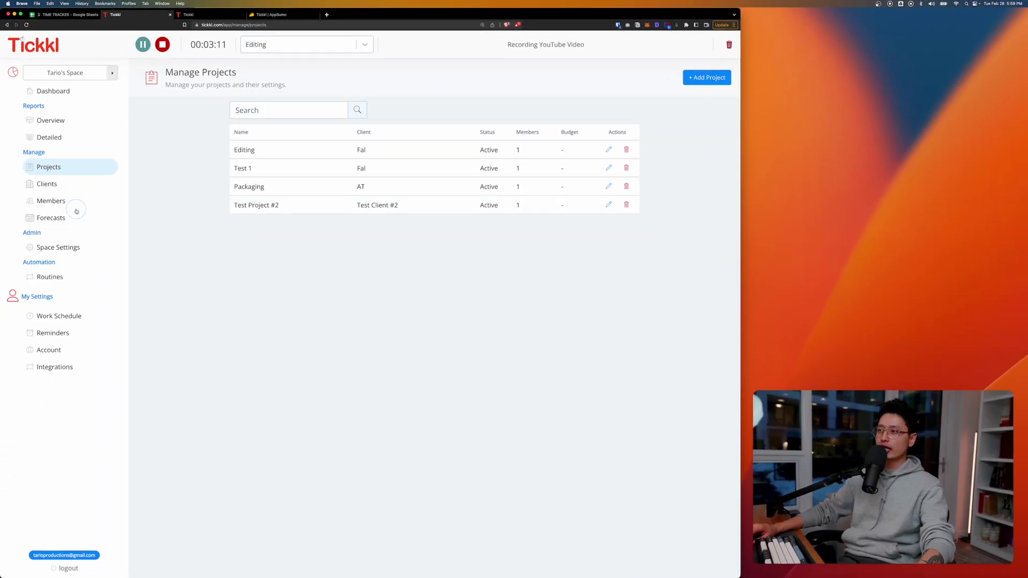
click(26, 266)
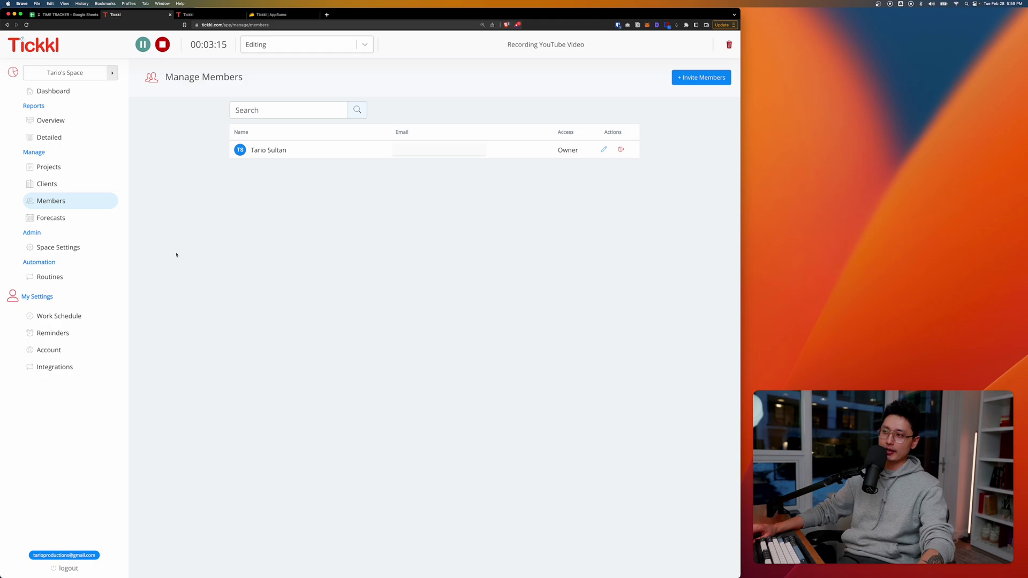
- Fill in a new weekly routine on Monday and Tuesday from 5:30 PM to 6:00 PM and choose its project
click(99, 283)
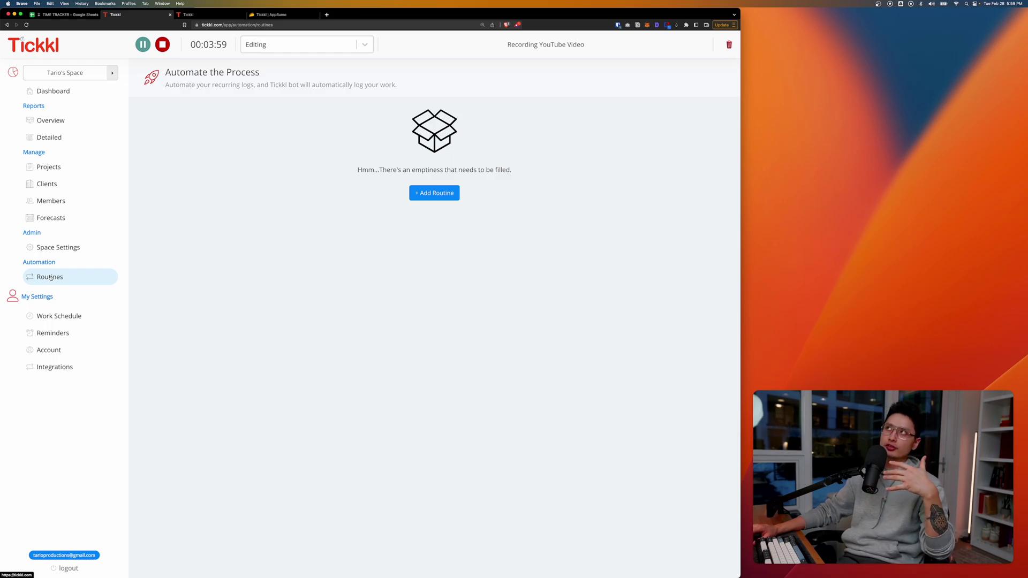
click(426, 232)
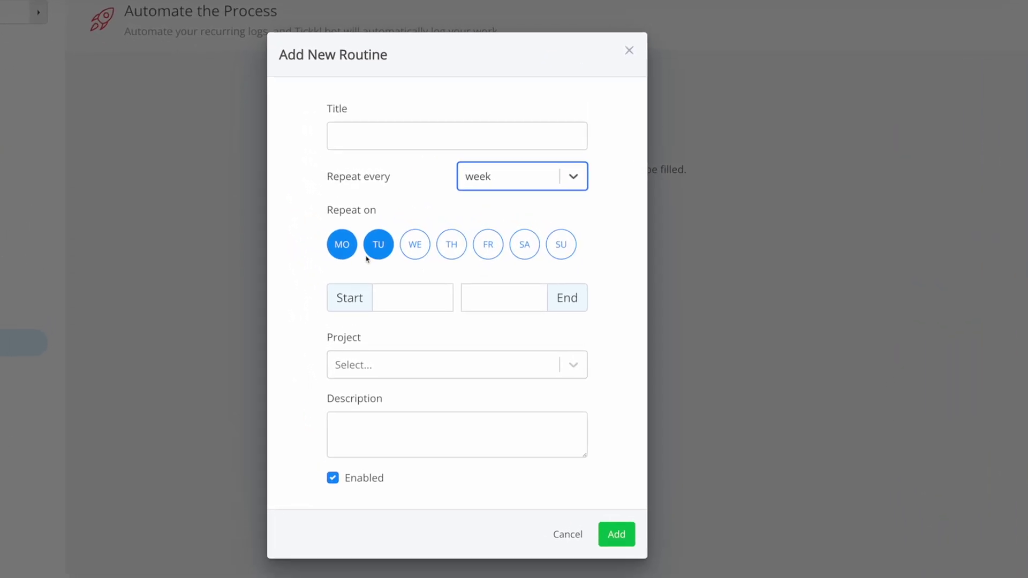
click(388, 298)
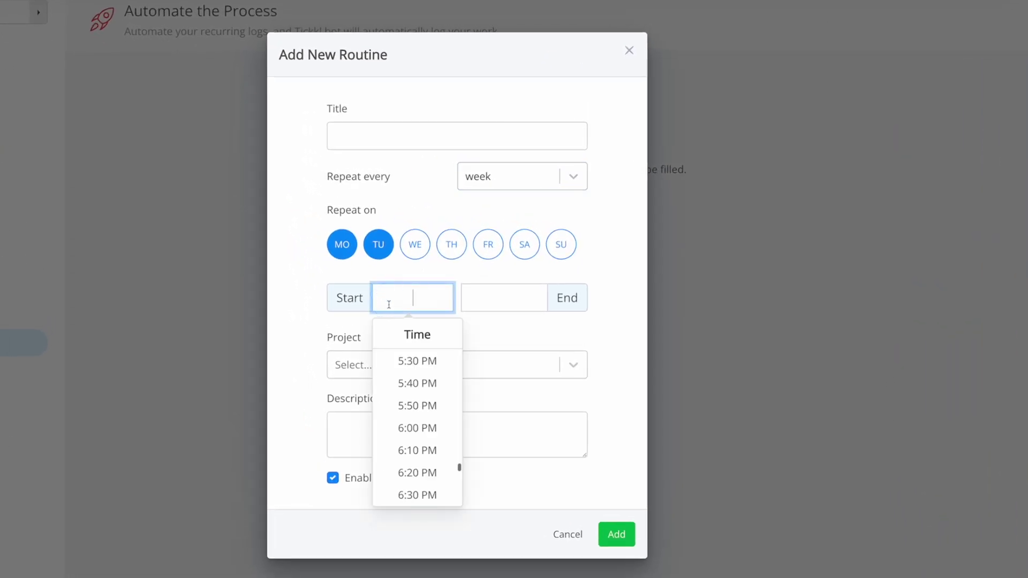
click(412, 360)
click(514, 306)
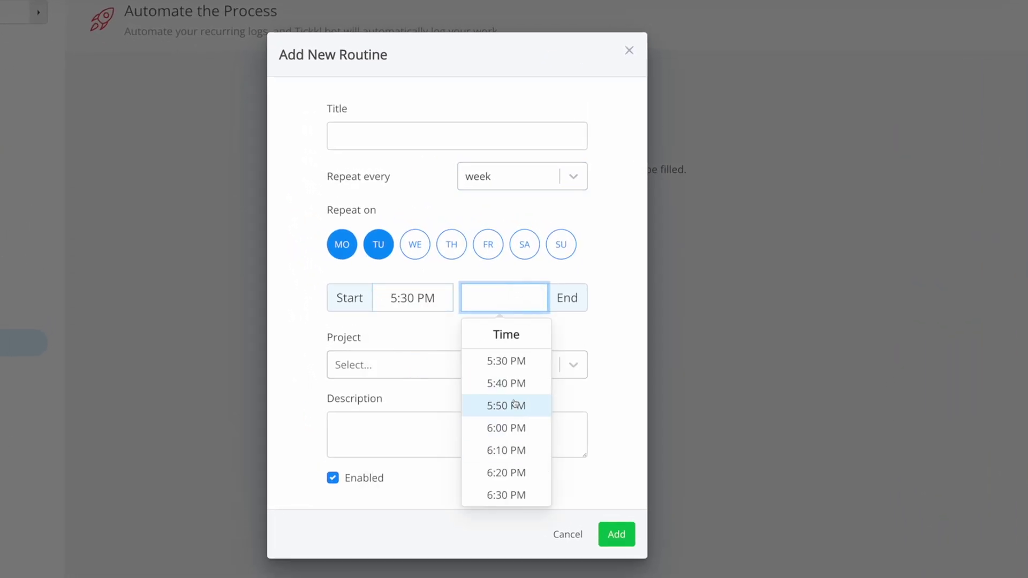
click(519, 427)
click(456, 366)
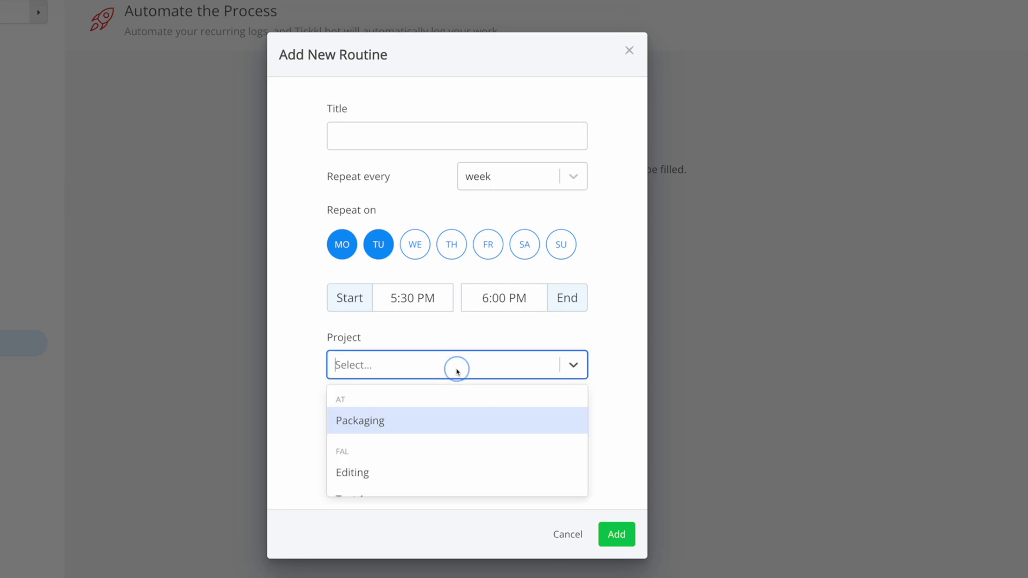
scroll(396, 426, down, 2)
click(363, 476)
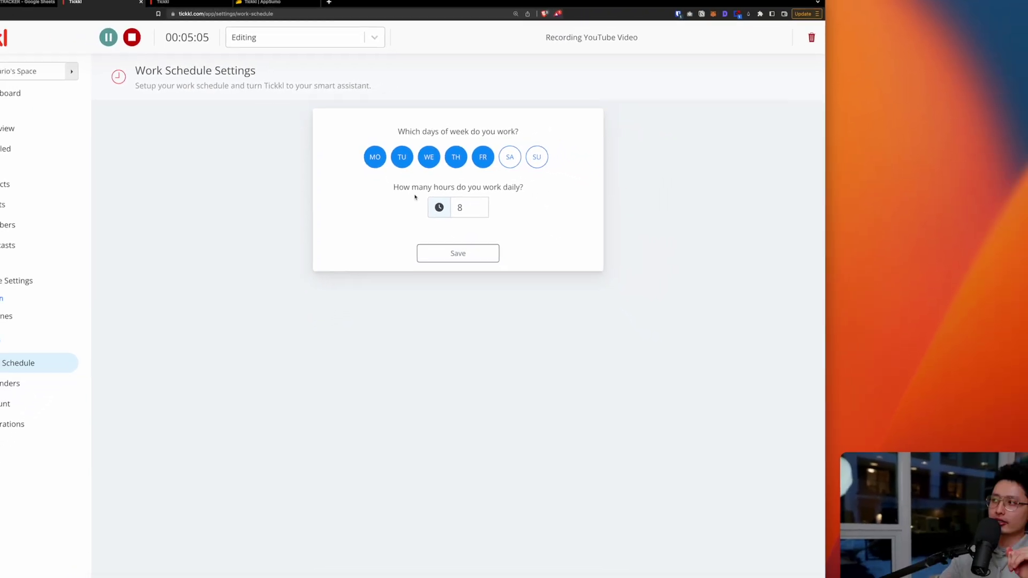
- Review the work schedule's daily hours and the reminder settings, checking the day's logged time on the dashboard
triple_click(616, 259)
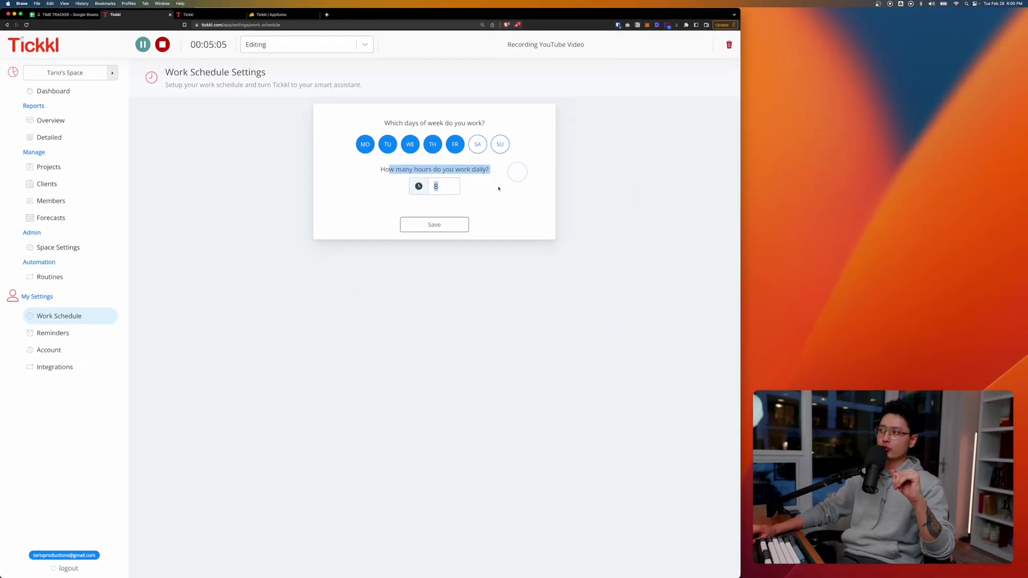
click(600, 258)
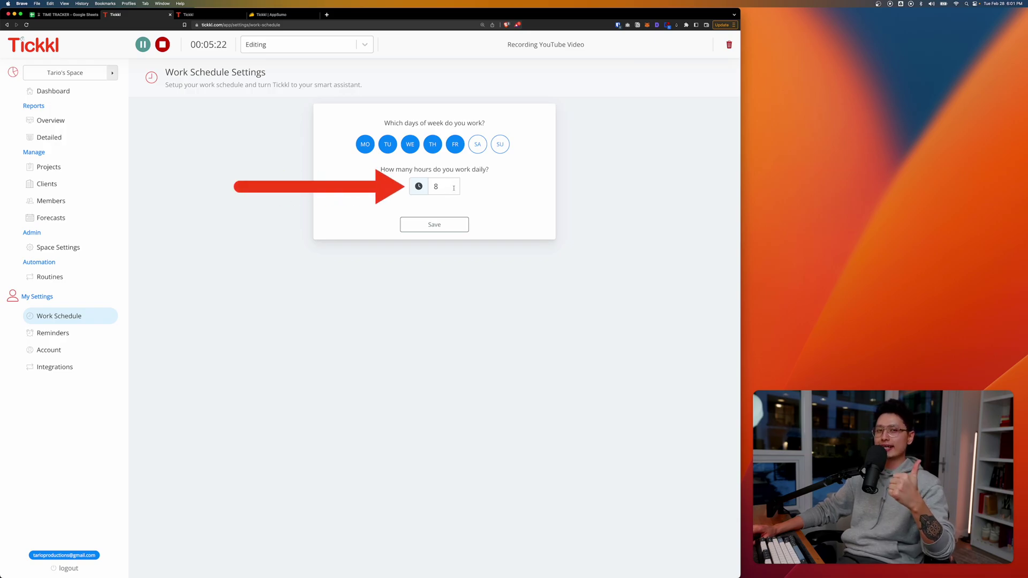
click(78, 96)
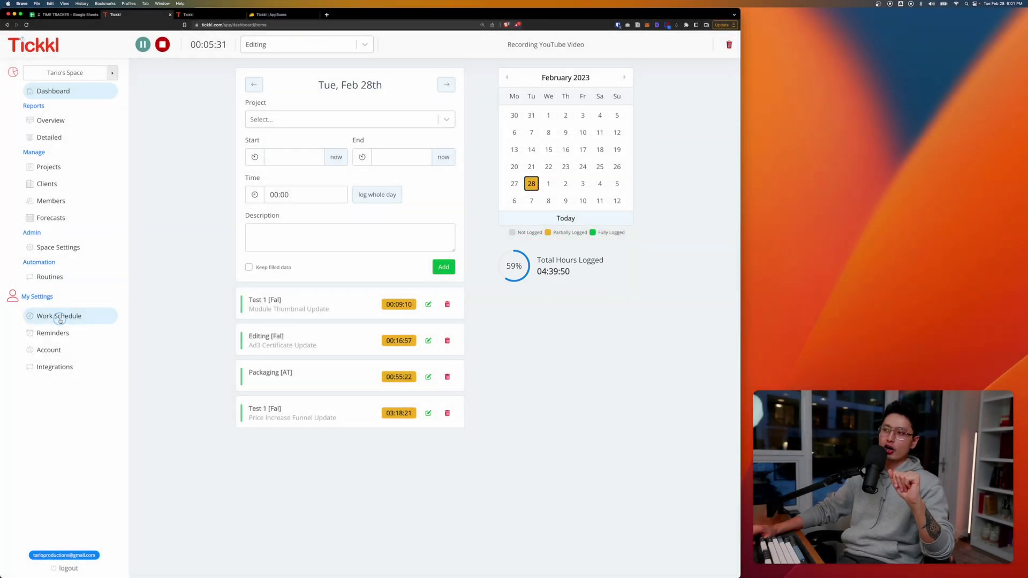
click(59, 317)
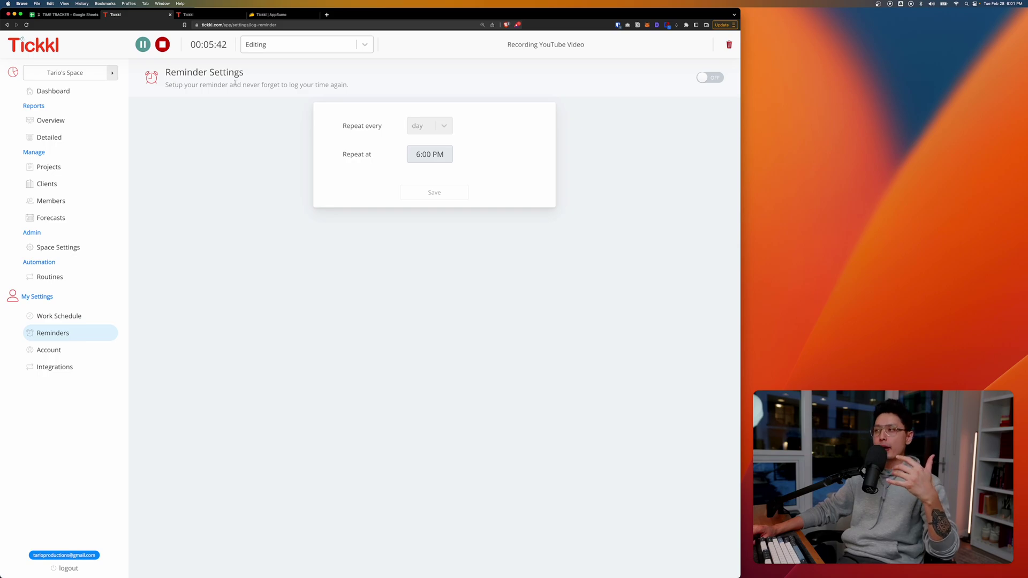
drag(254, 85, 165, 85)
click(323, 79)
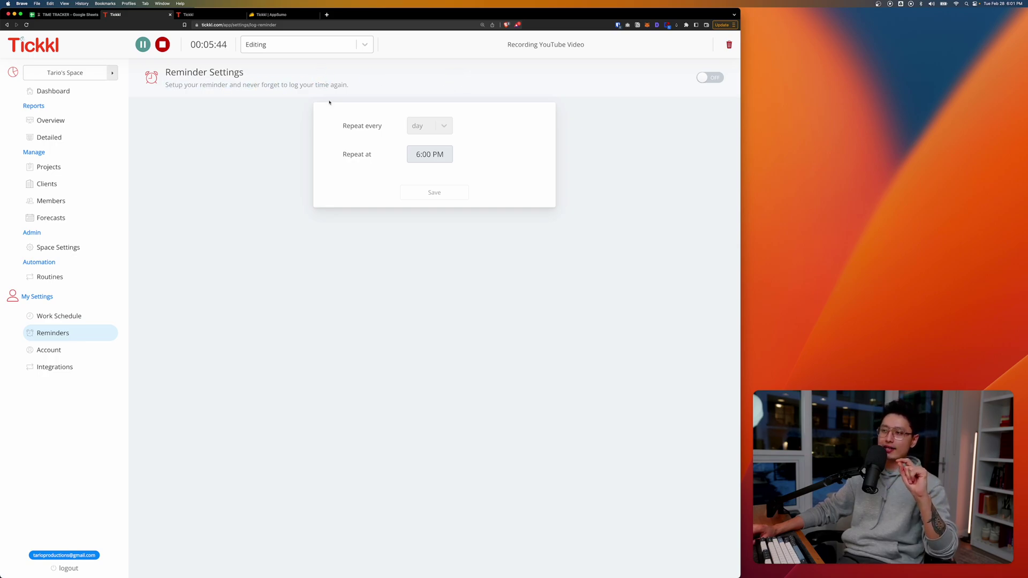
- Examine the available integrations, including the Slack connection instructions and the Chrome extension description
click(66, 369)
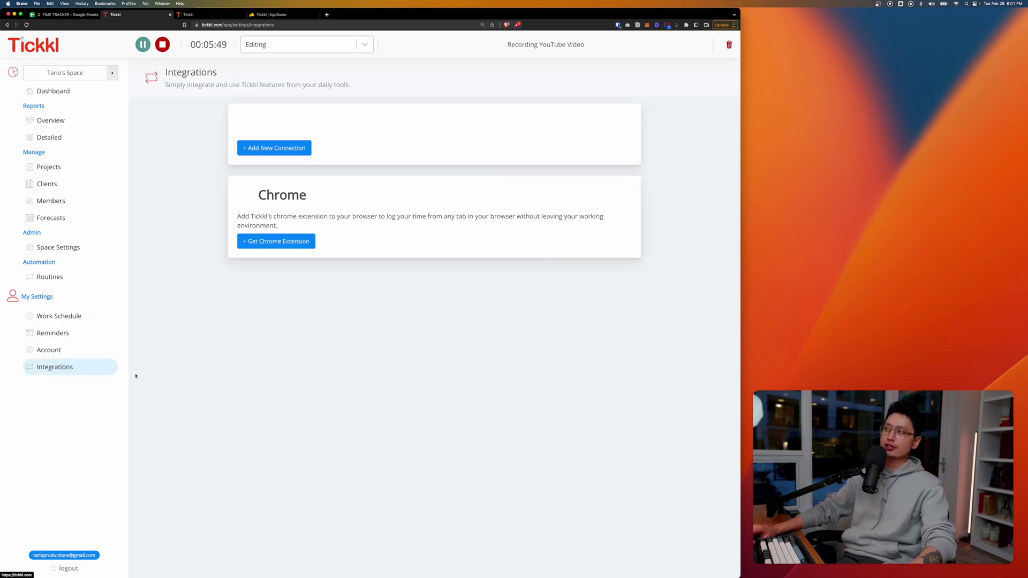
click(292, 150)
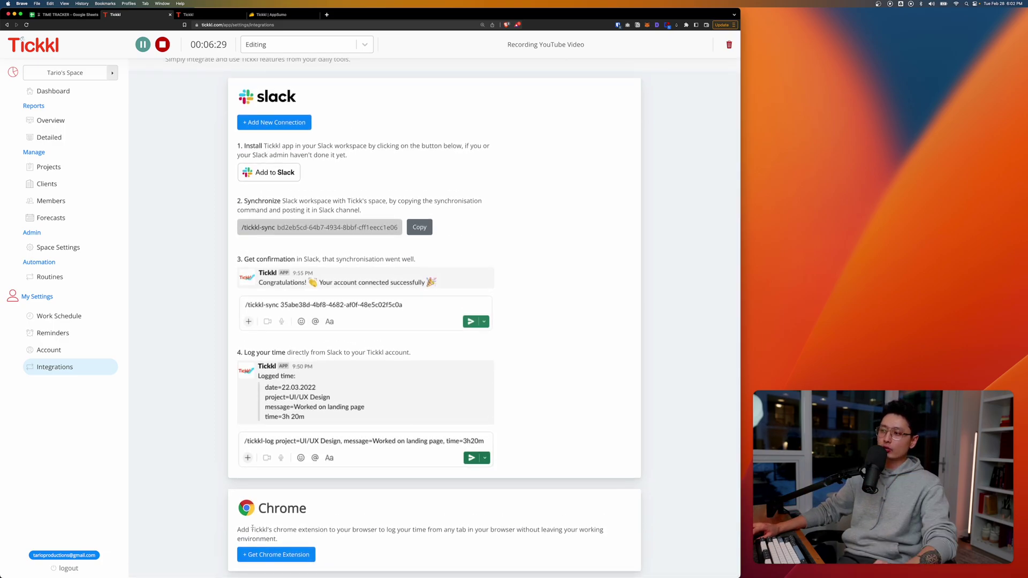
drag(258, 508, 310, 527)
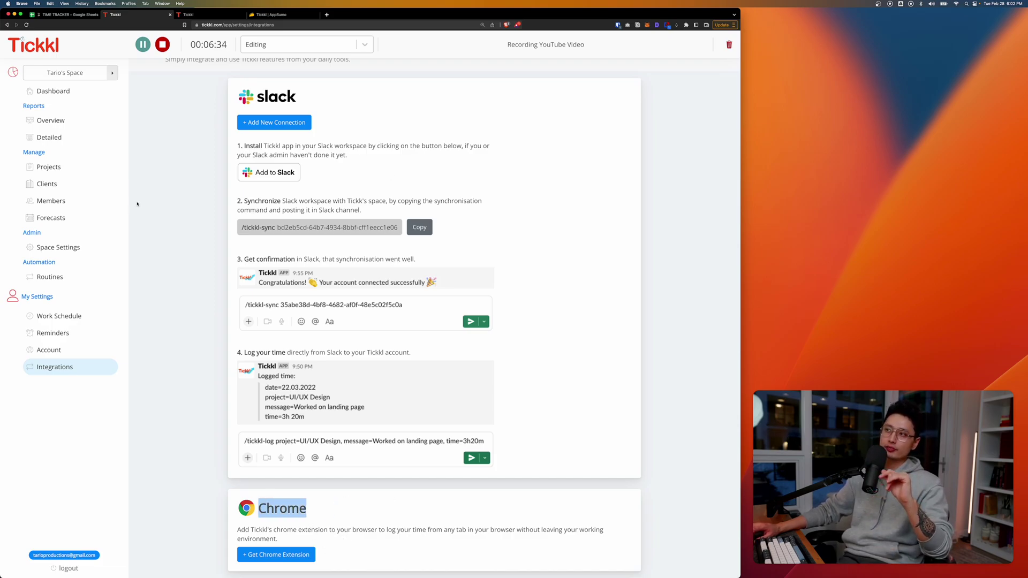
click(282, 521)
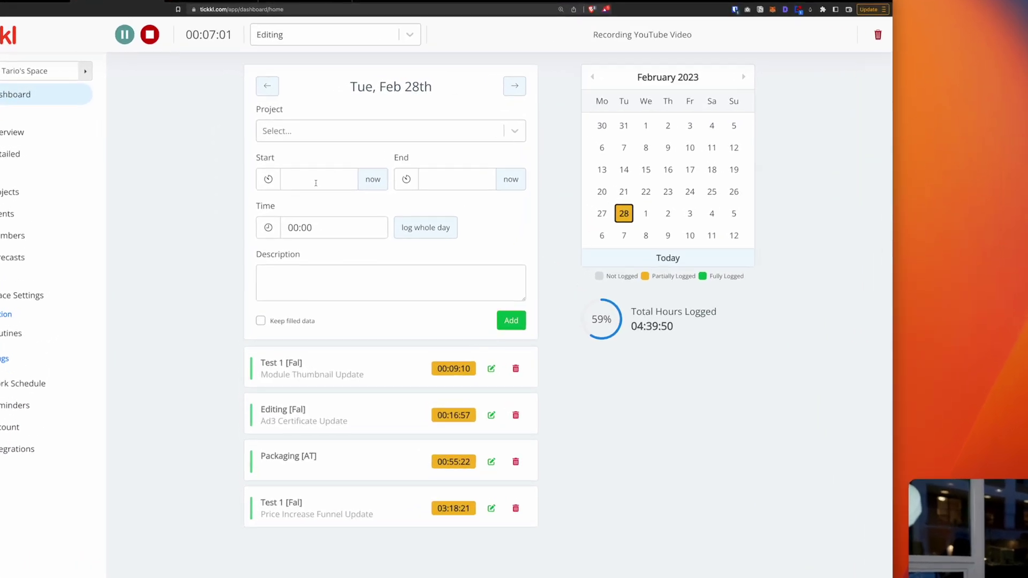
- Look at the start and end time choices in the dashboard's manual time entry form
click(286, 154)
click(408, 160)
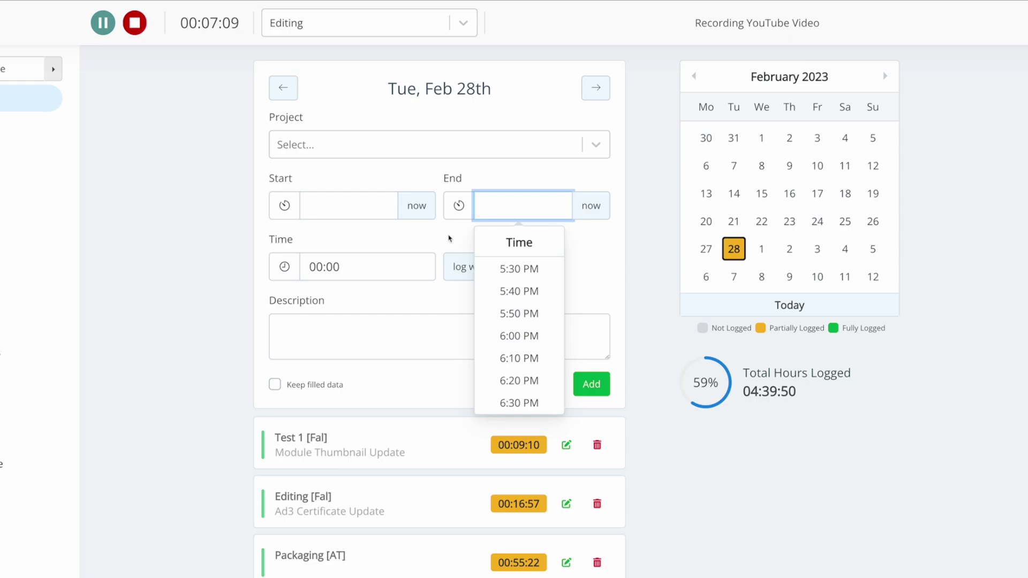
click(331, 205)
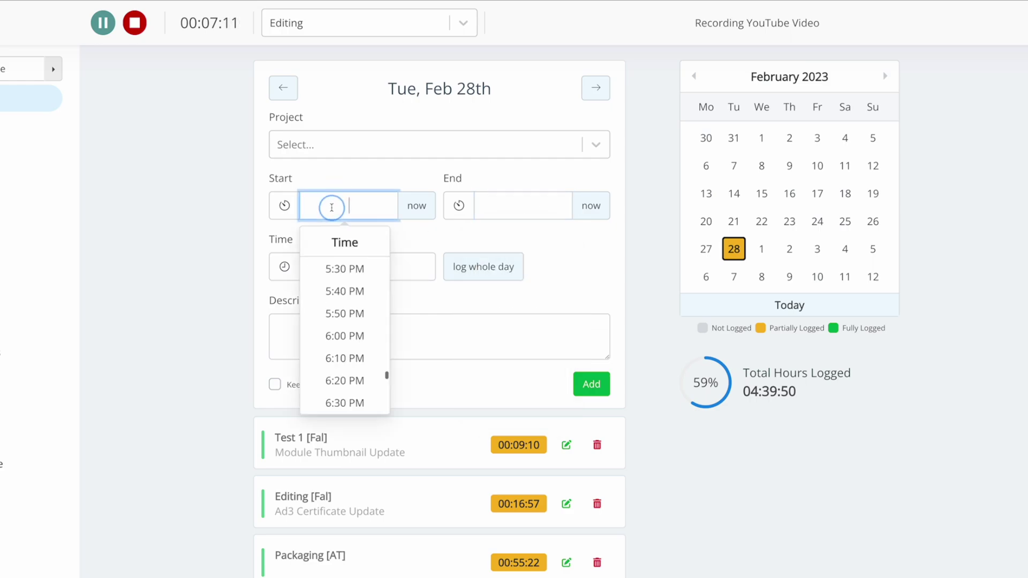
click(569, 246)
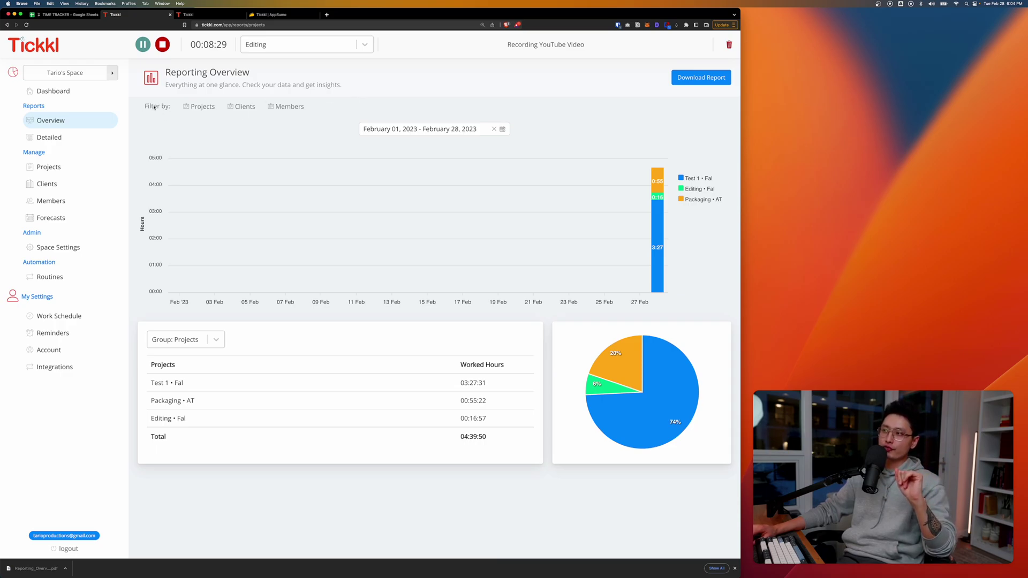
- Filter the February 2023 reporting overview by the client Fal and download the report
click(202, 106)
click(242, 107)
click(261, 161)
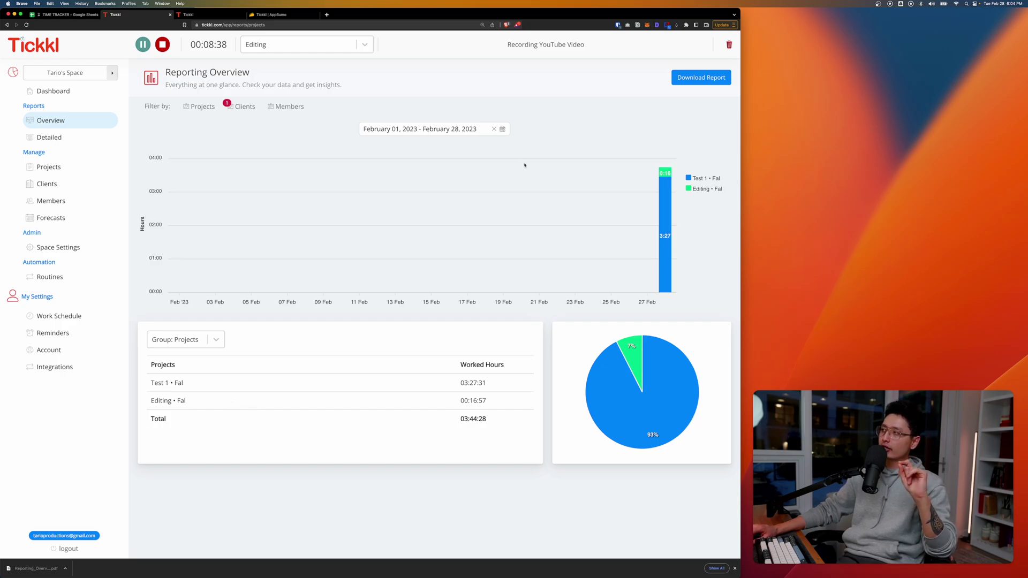
click(708, 79)
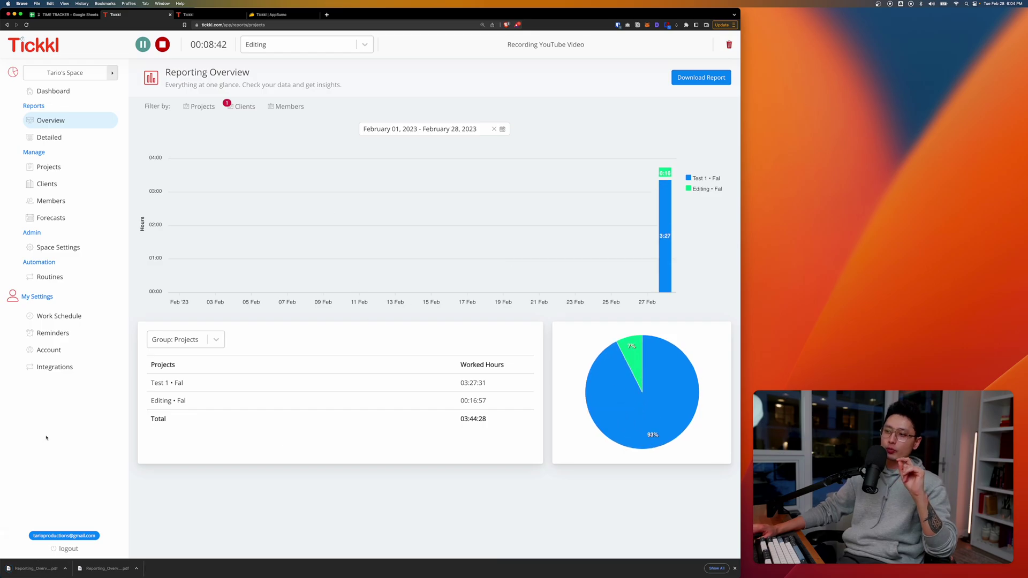
- Locate the downloaded overview report PDF in Finder, preview its contents, and close the preview and the Downloads window
click(64, 569)
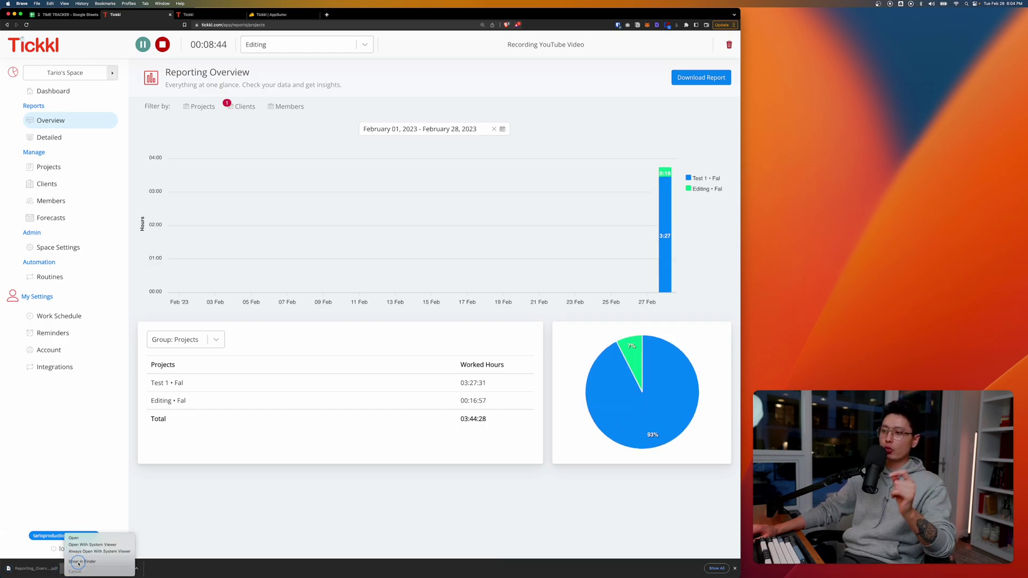
click(94, 559)
key(space)
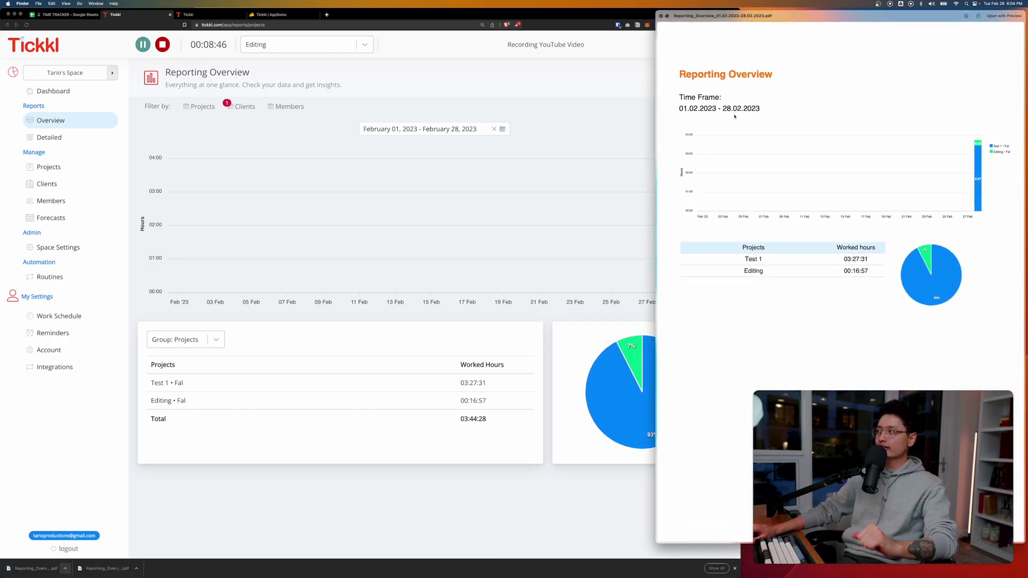
drag(802, 21, 371, 22)
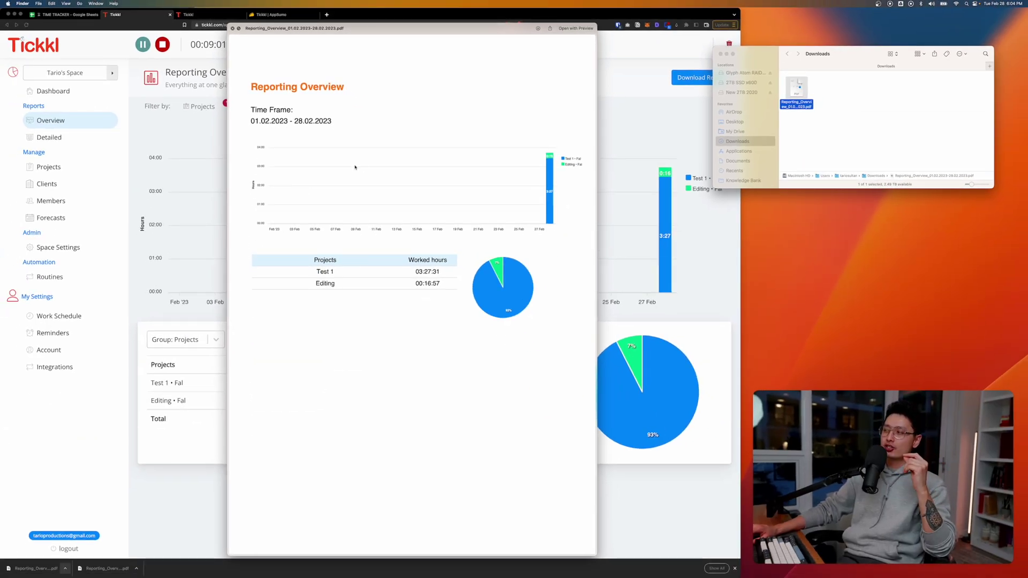
key(space)
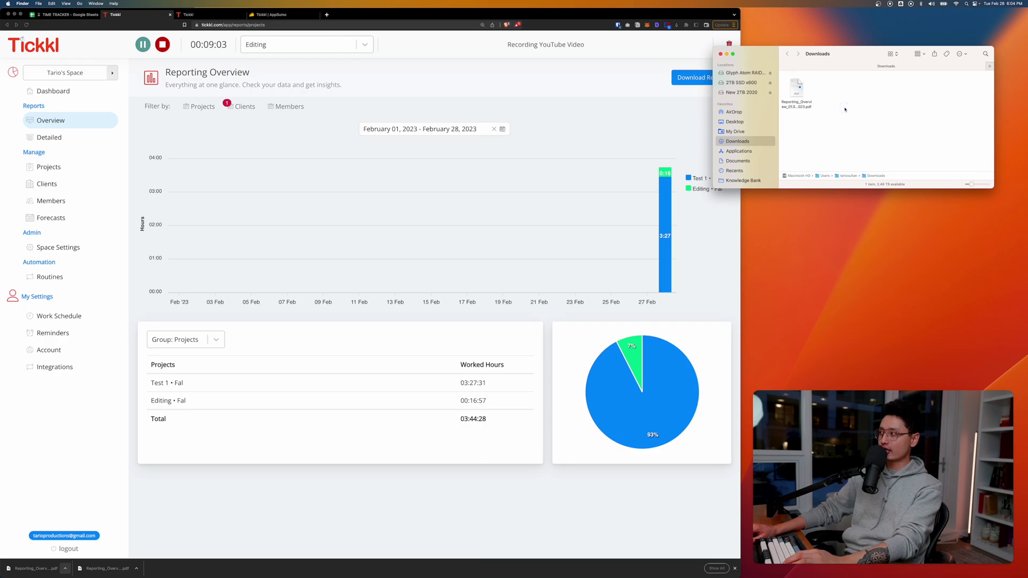
key(cmd+w)
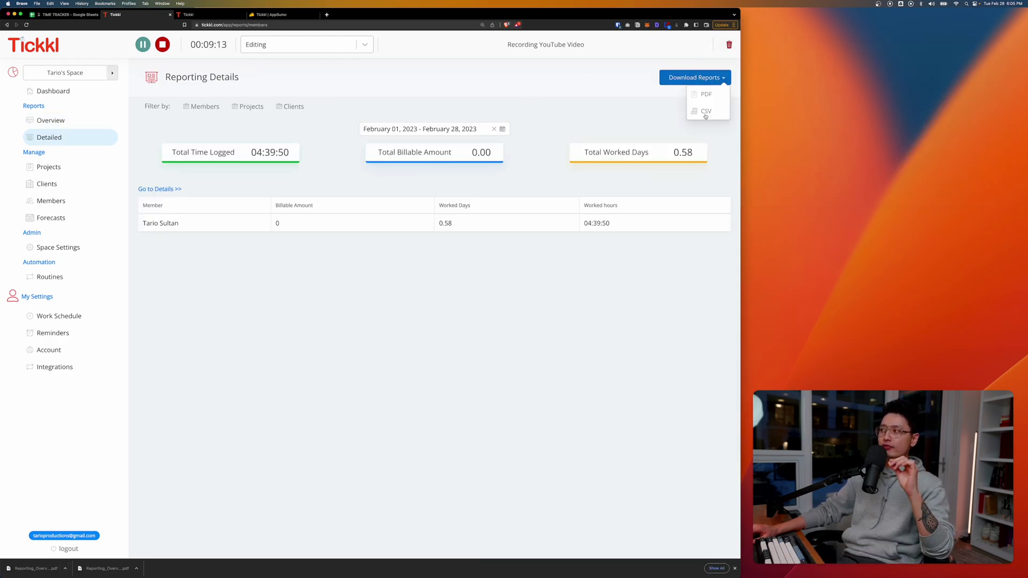
- Open the member's detailed time entries for February 2023 and download them as a CSV report
click(151, 222)
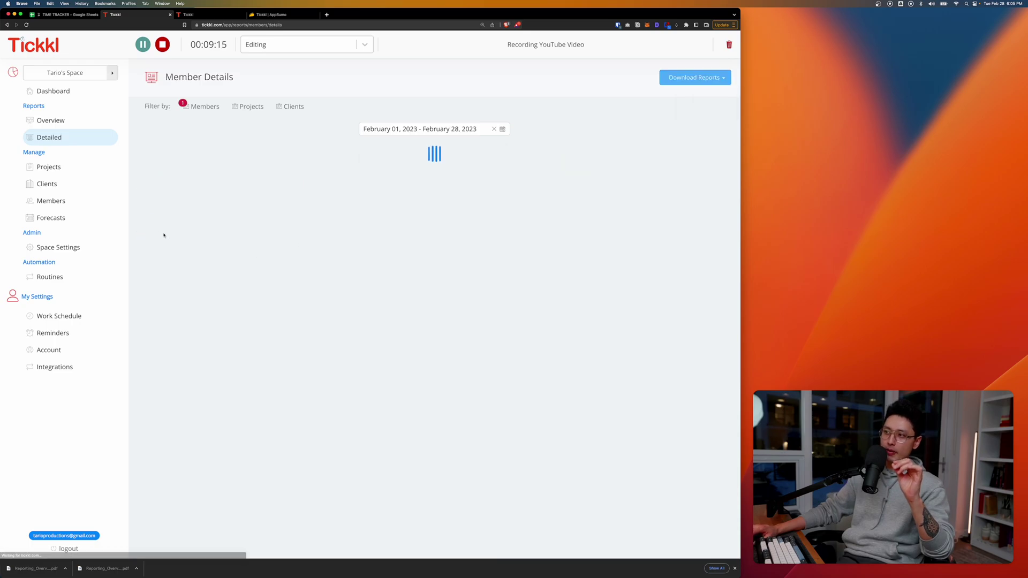
click(698, 78)
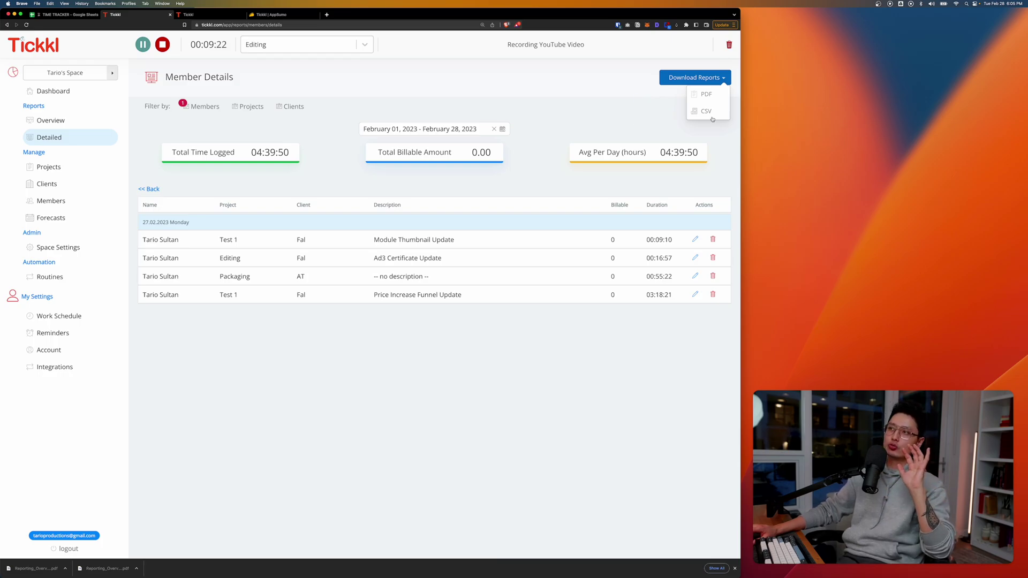
click(706, 111)
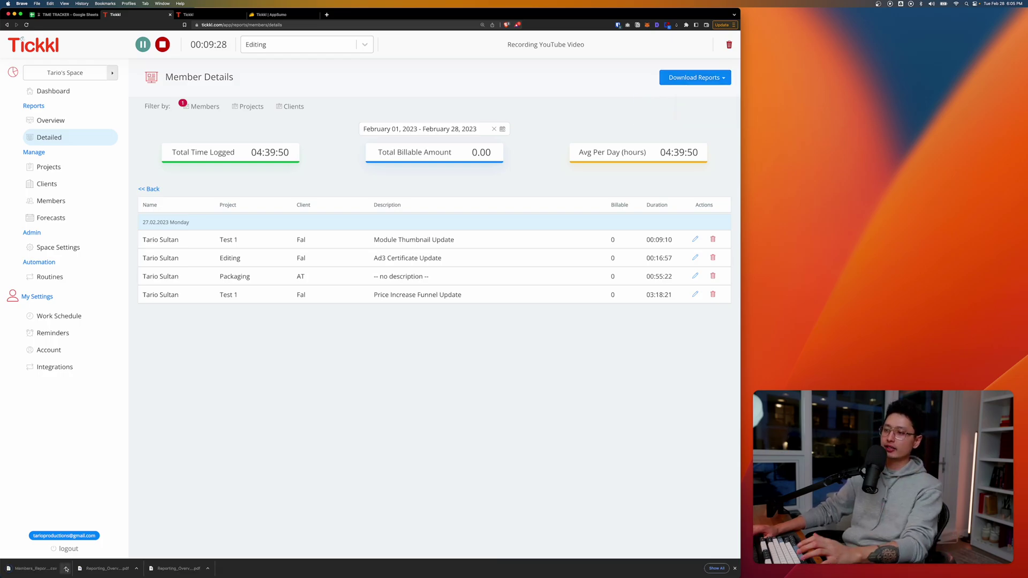
- Locate the downloaded members report CSV in Finder and preview all its rows and columns in an enlarged window
click(65, 567)
click(75, 559)
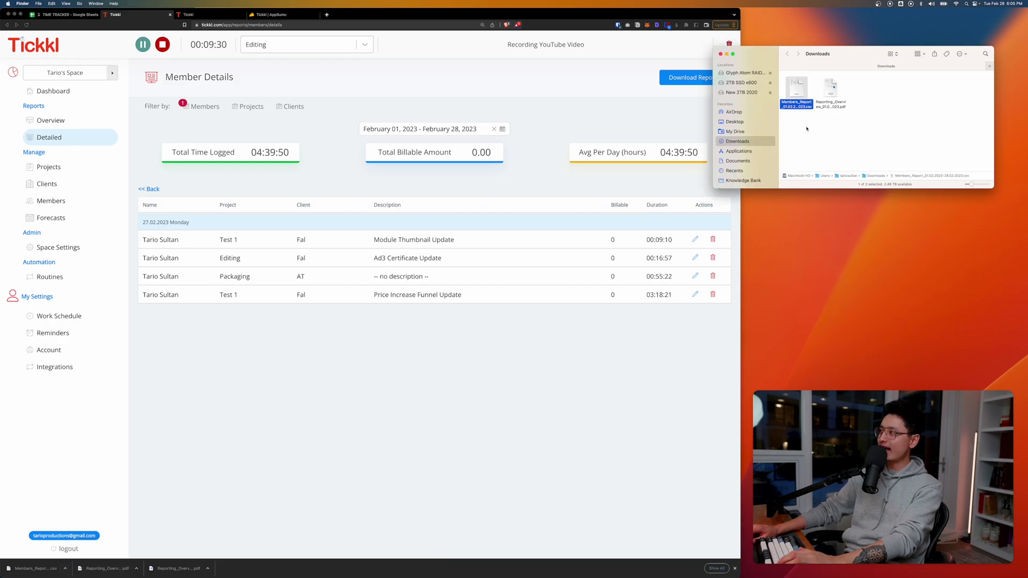
key(space)
drag(517, 343, 694, 451)
scroll(357, 300, up, 5)
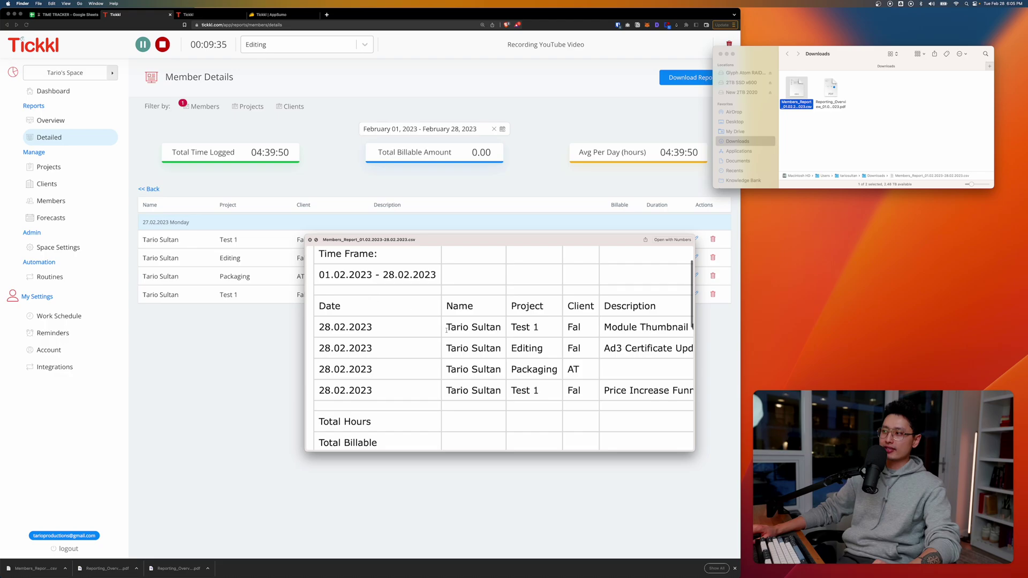
scroll(427, 340, right, 10)
scroll(426, 341, right, 2)
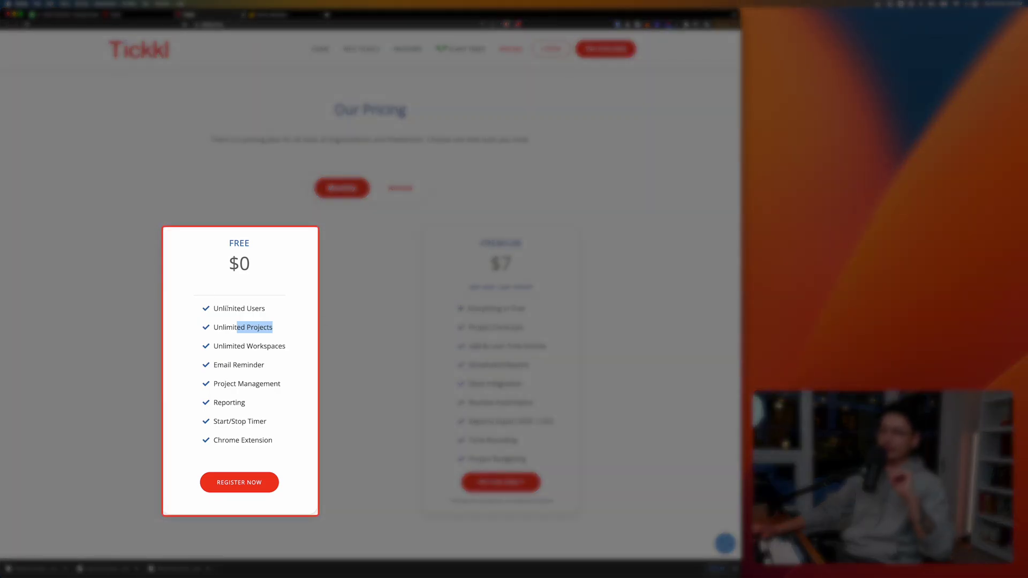
- Examine the Free plan's feature list and the Premium plan's monthly price on the Tickkl pricing page
drag(214, 309, 280, 310)
click(308, 358)
drag(240, 346, 296, 351)
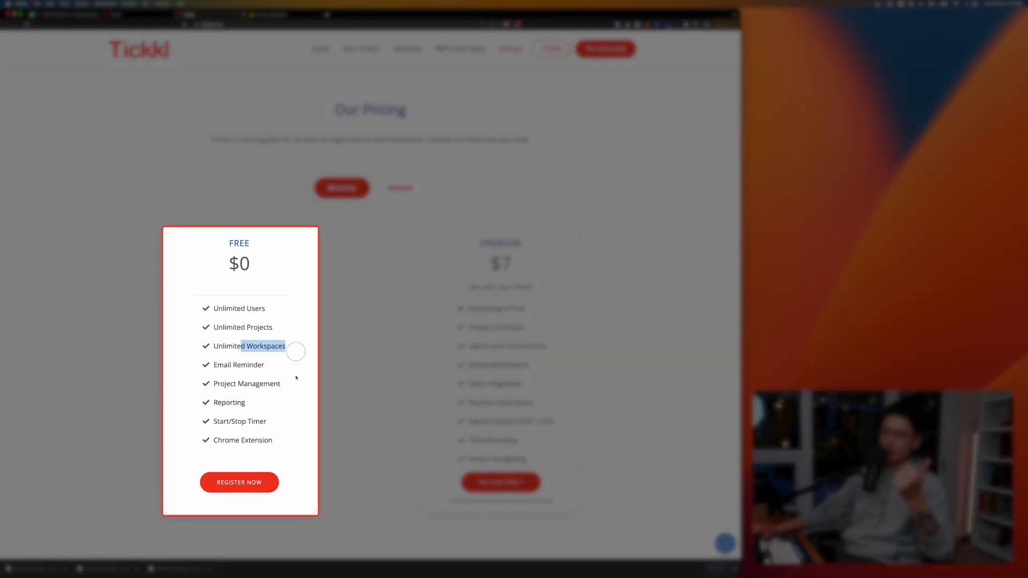
drag(217, 365, 266, 369)
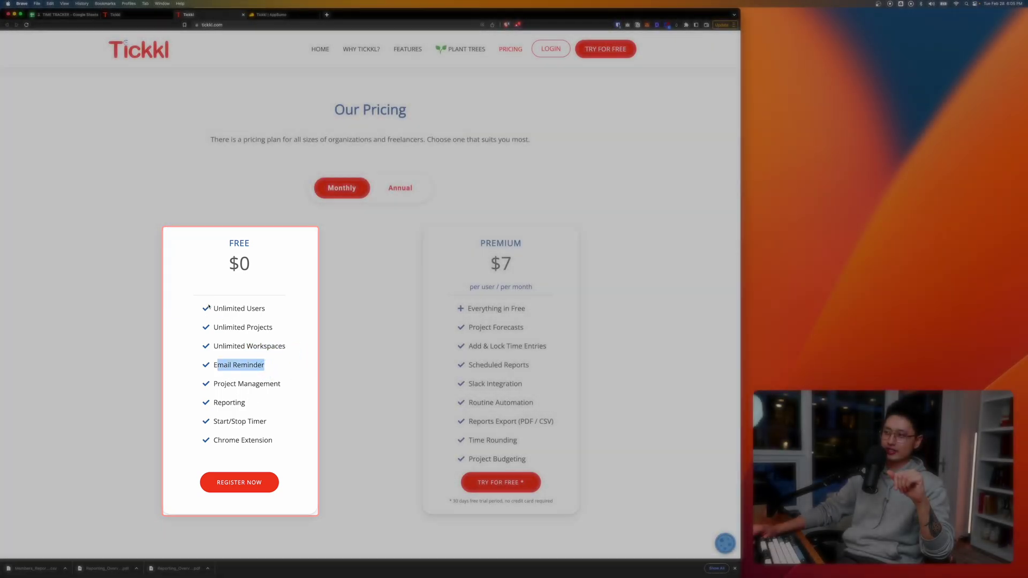
drag(210, 313, 278, 431)
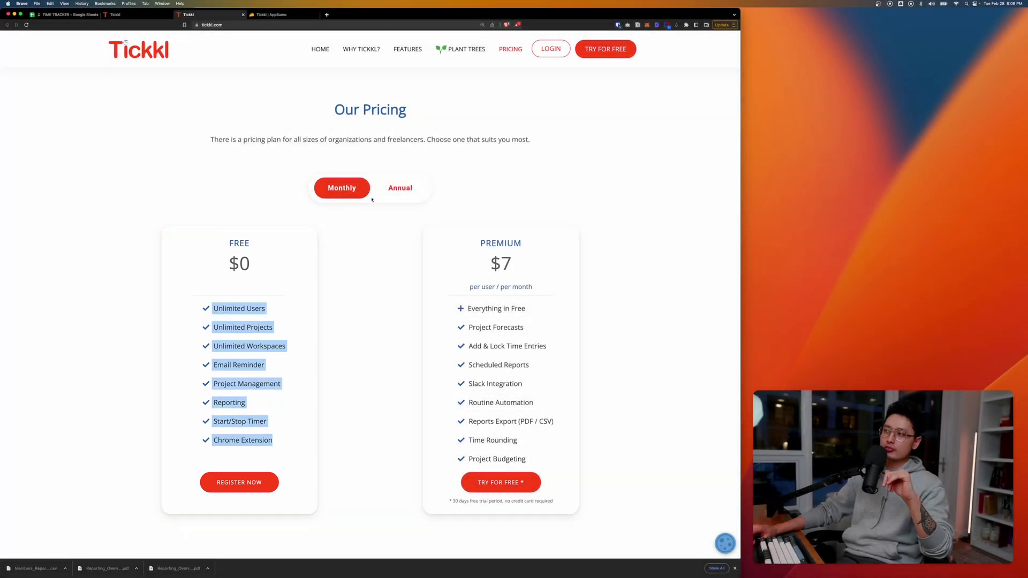
drag(488, 263, 557, 263)
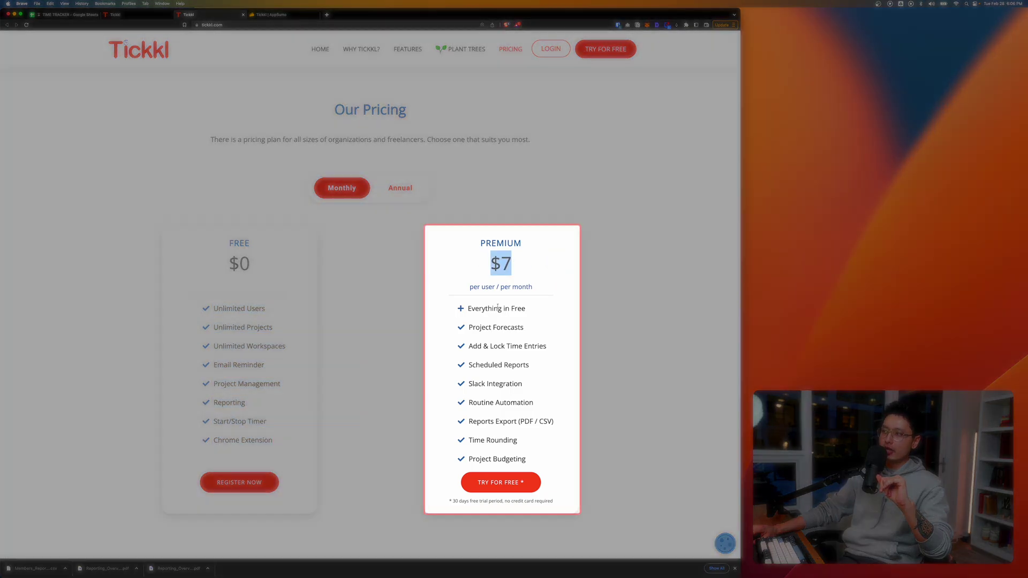
- Examine the Premium plan's feature list on the Tickkl pricing page and show the annual billing prices
drag(464, 309, 543, 309)
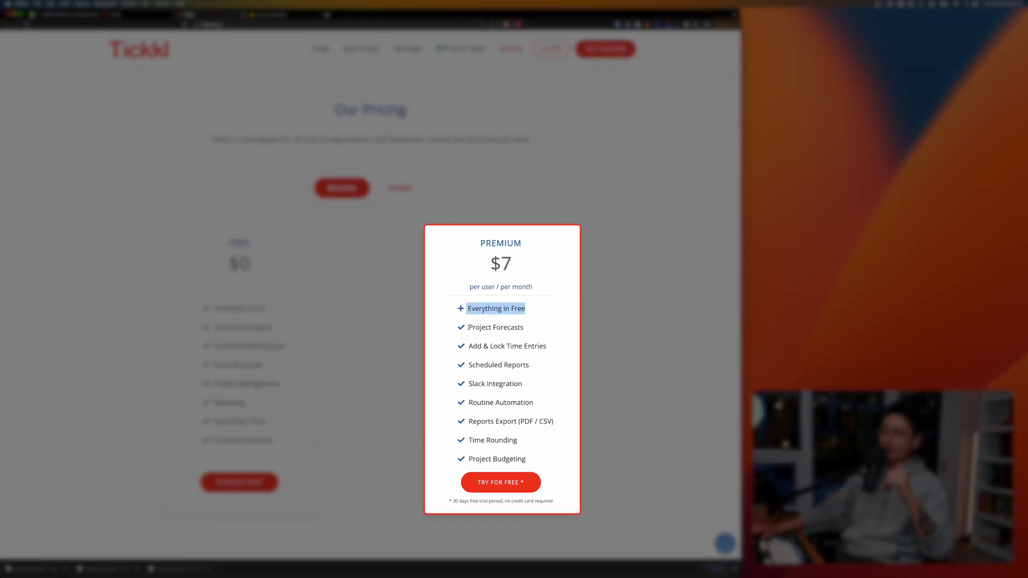
drag(467, 327, 562, 329)
drag(472, 346, 534, 365)
drag(473, 383, 522, 384)
click(494, 412)
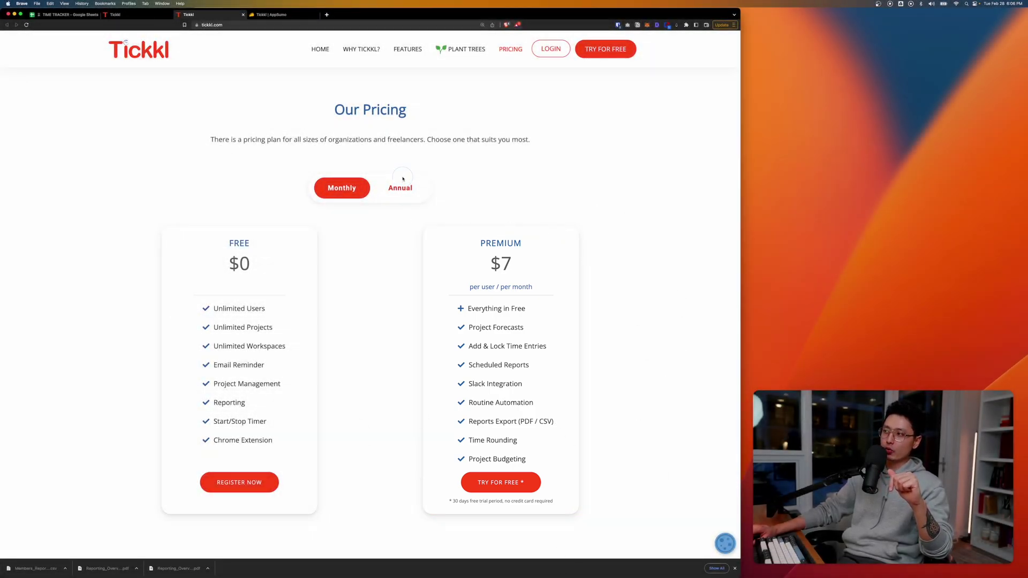
click(411, 190)
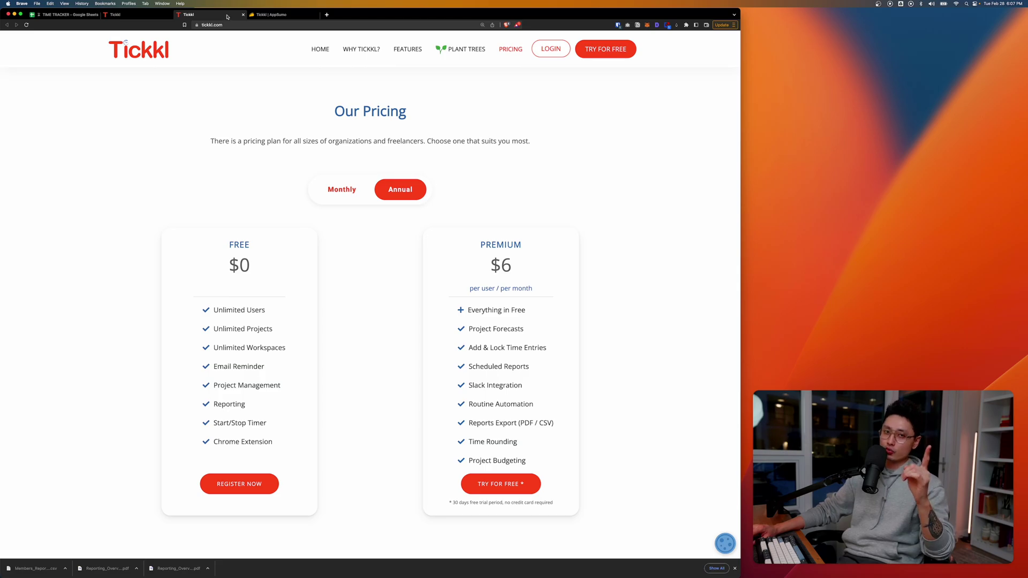
- Compare the one-time price of the Tickkl lifetime deal on AppSumo with the Premium plan's monthly price
click(274, 17)
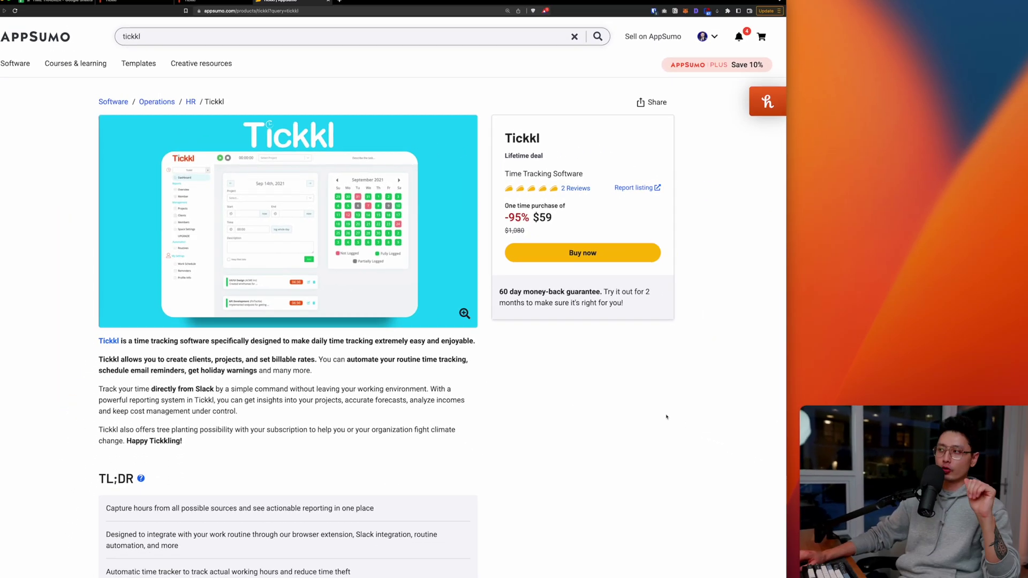
key(ctrl+shift+Tab)
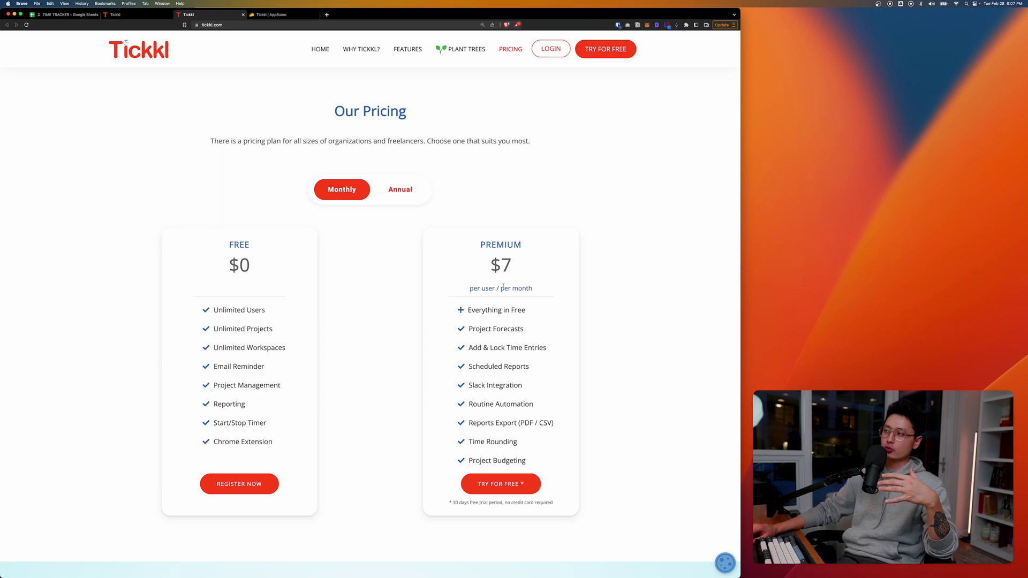
drag(500, 263, 516, 266)
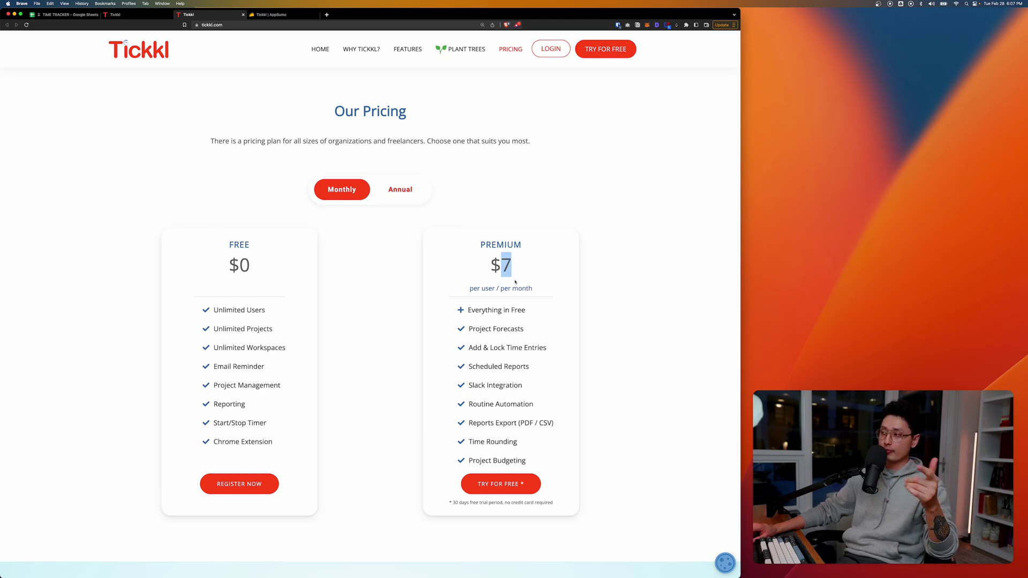
key(ctrl+Tab)
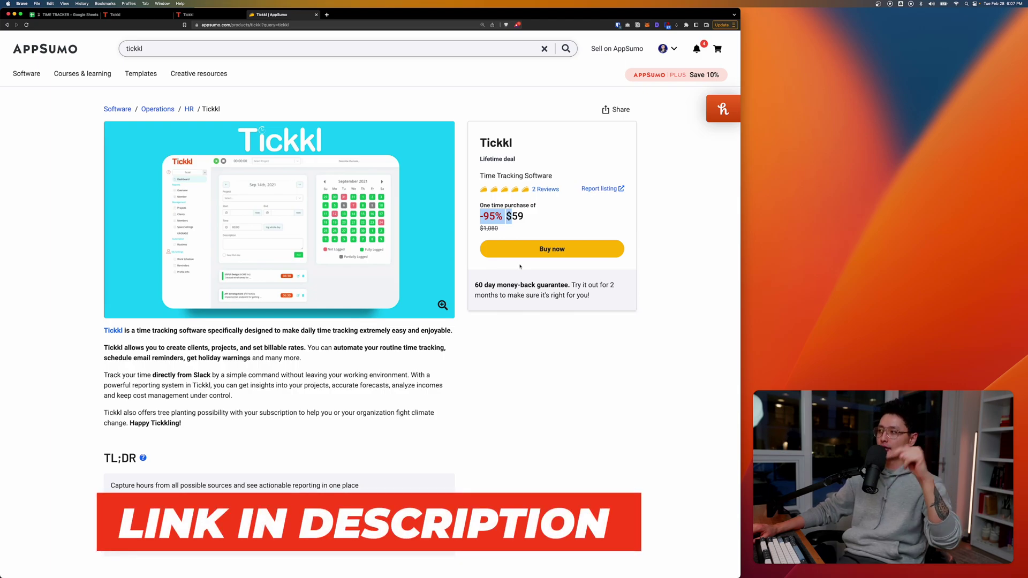
click(523, 217)
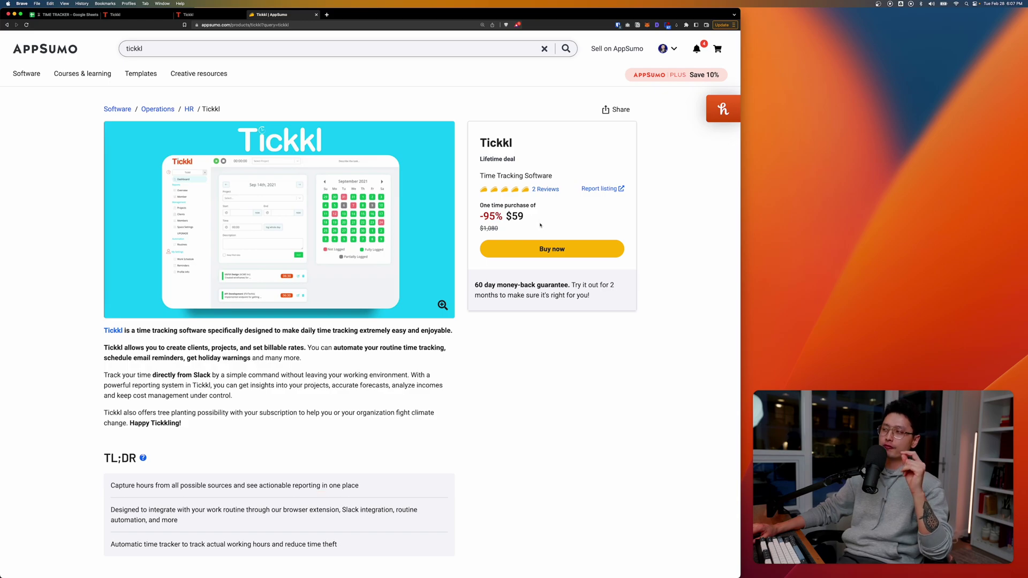
- Calculate 7*8 in Spotlight and compare it with the AppSumo lifetime deal's one-time price
key(super+space)
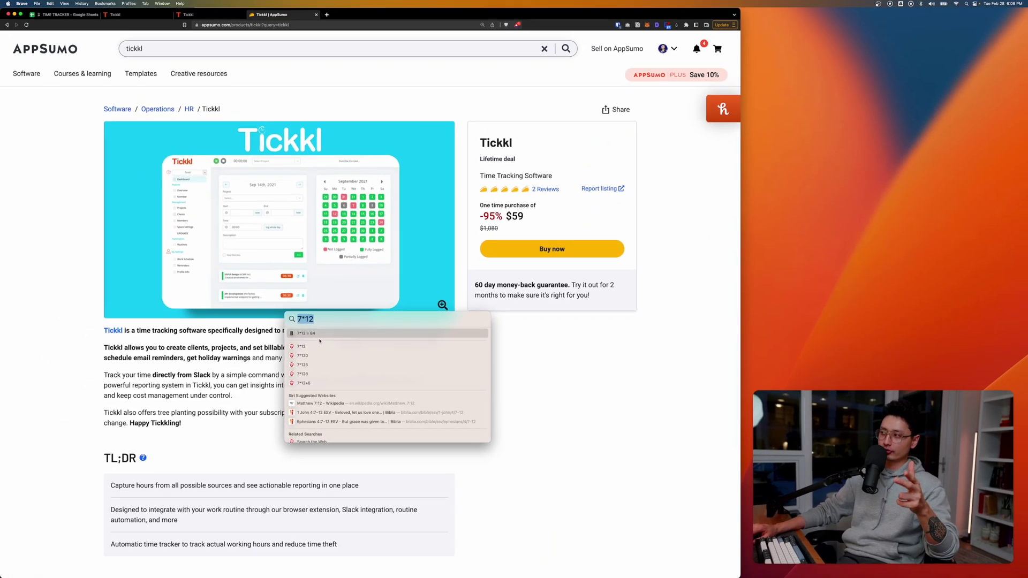
text(7*8)
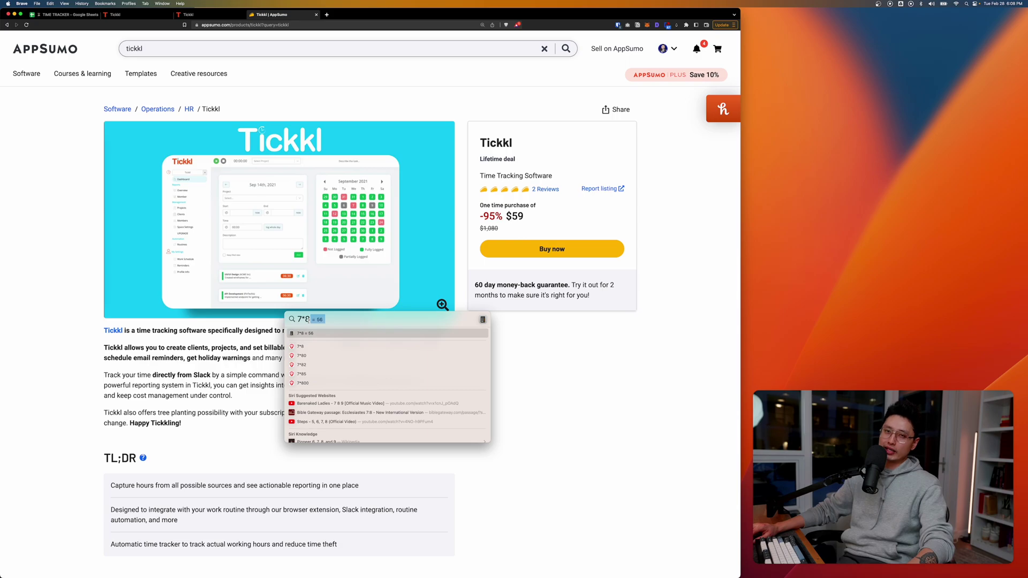
double_click(517, 216)
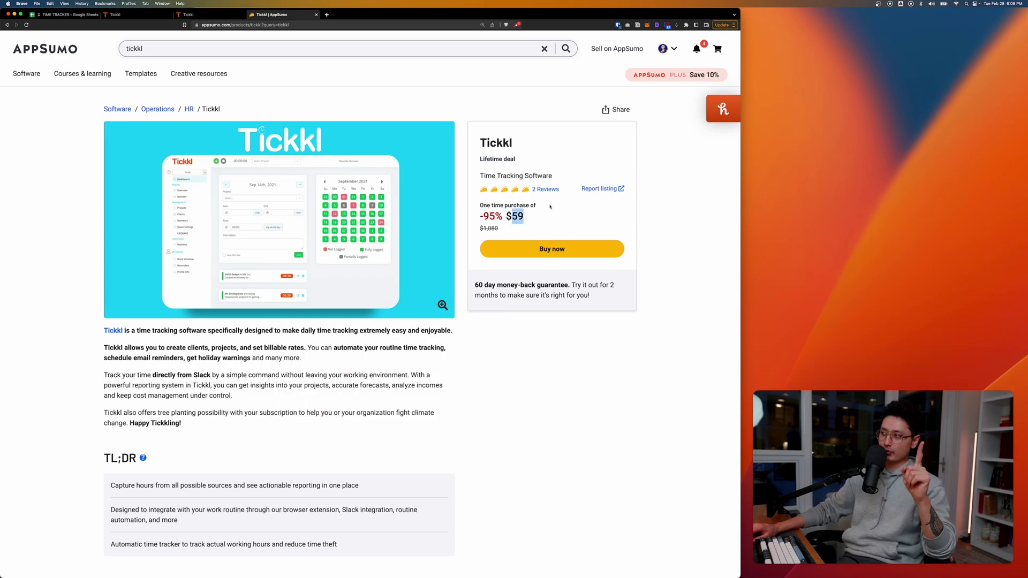
drag(527, 159, 490, 158)
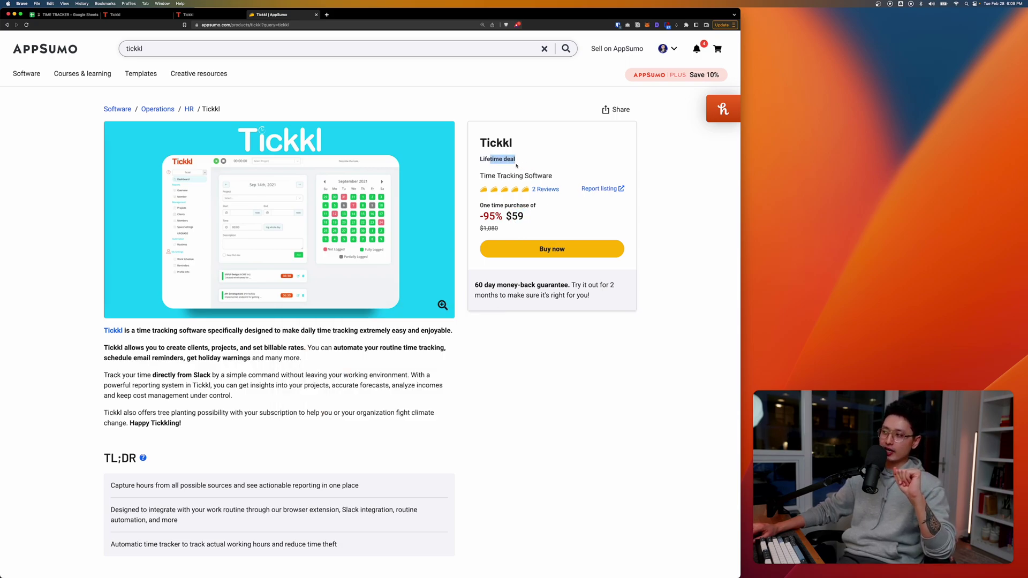
- Review the AppSumo listing's At-a-glance section, overview, and deal terms and conditions
scroll(299, 328, down, 8)
scroll(289, 325, down, 3)
scroll(273, 323, up, 4)
drag(178, 216, 105, 228)
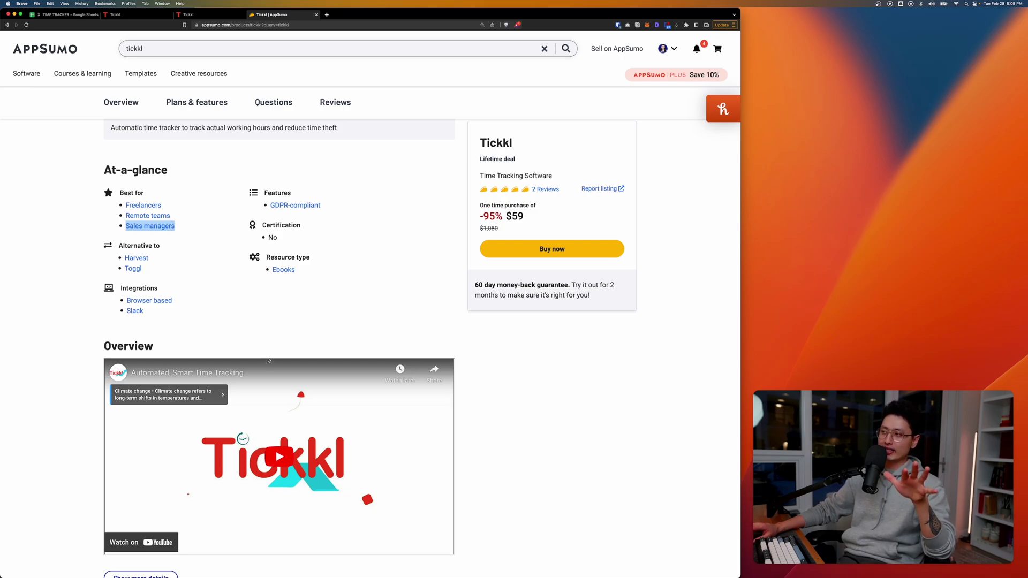
scroll(272, 317, down, 2)
scroll(272, 316, down, 8)
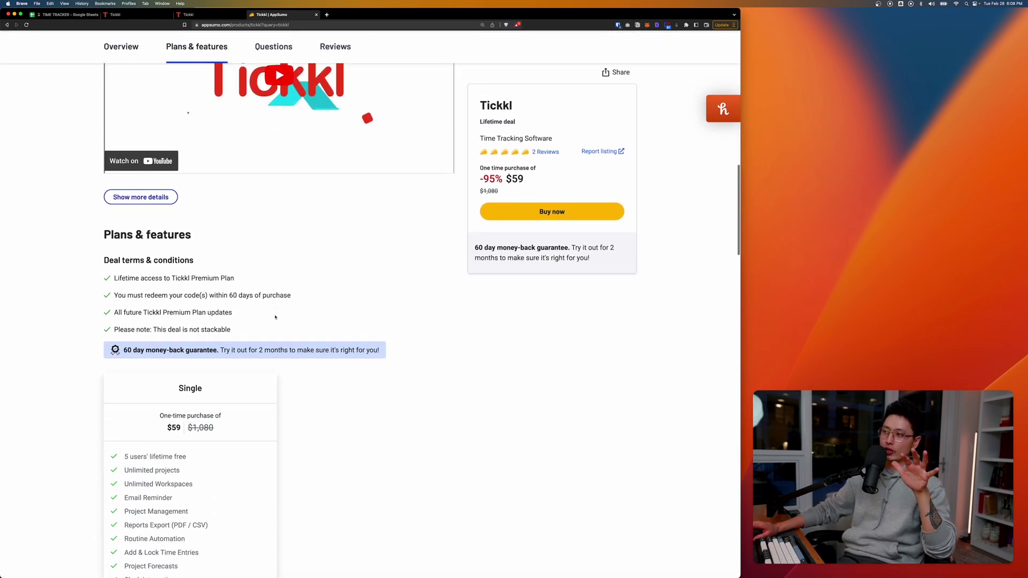
scroll(275, 316, down, 3)
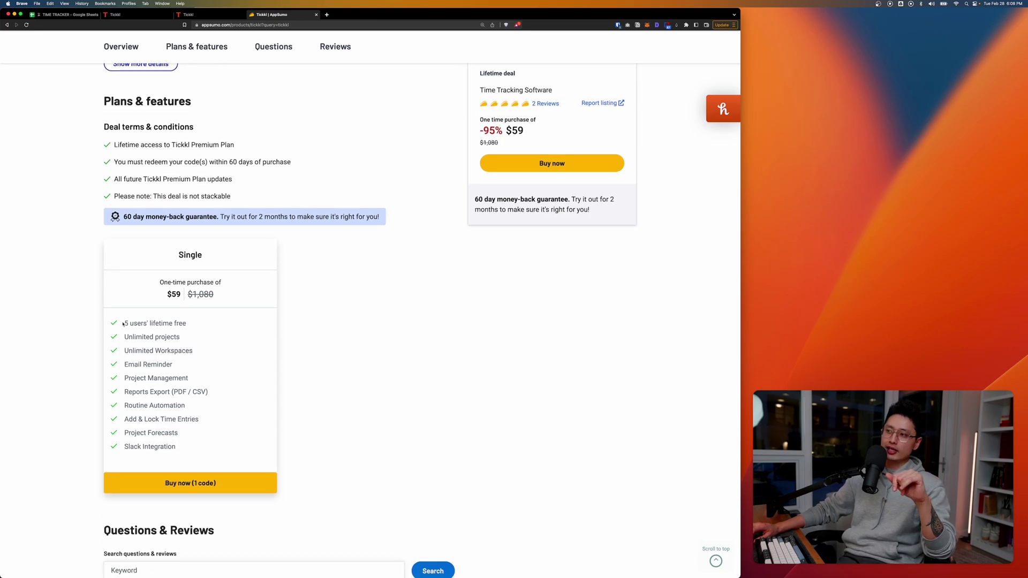
- Examine the Single plan's one-time price, user allowance and included features in the AppSumo Plans & features section
drag(125, 324, 187, 323)
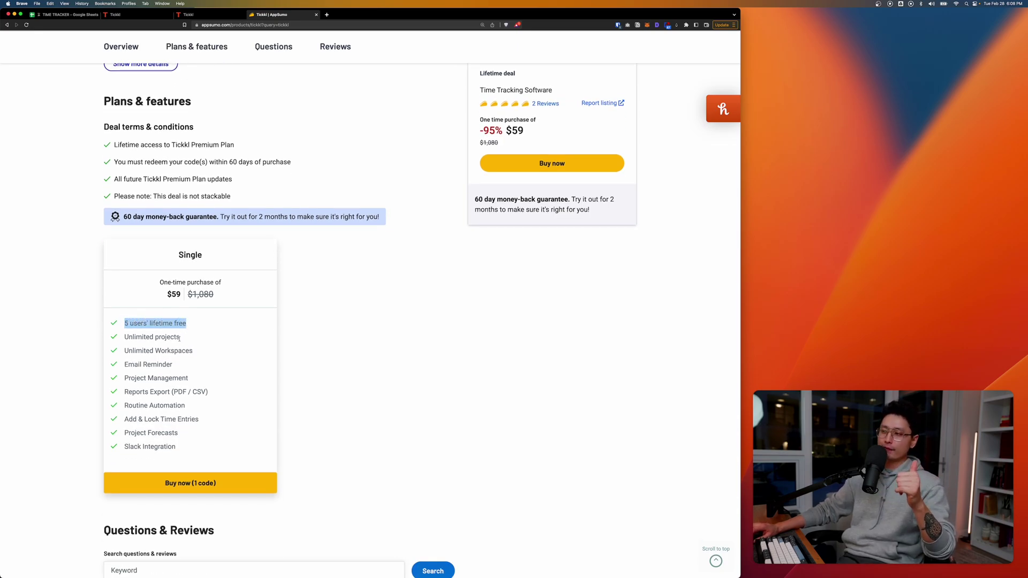
double_click(172, 294)
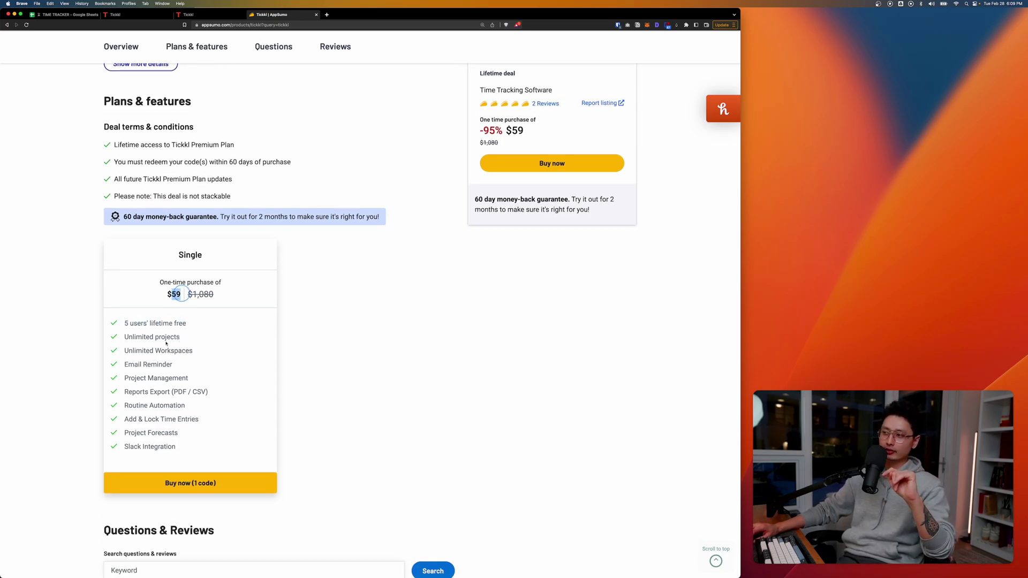
drag(135, 337, 193, 351)
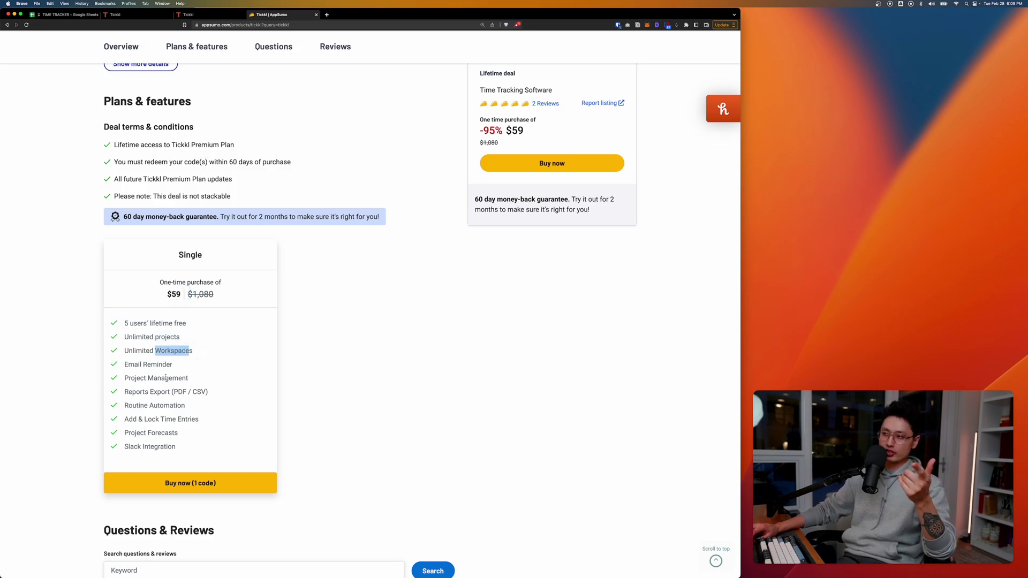
drag(124, 364, 171, 365)
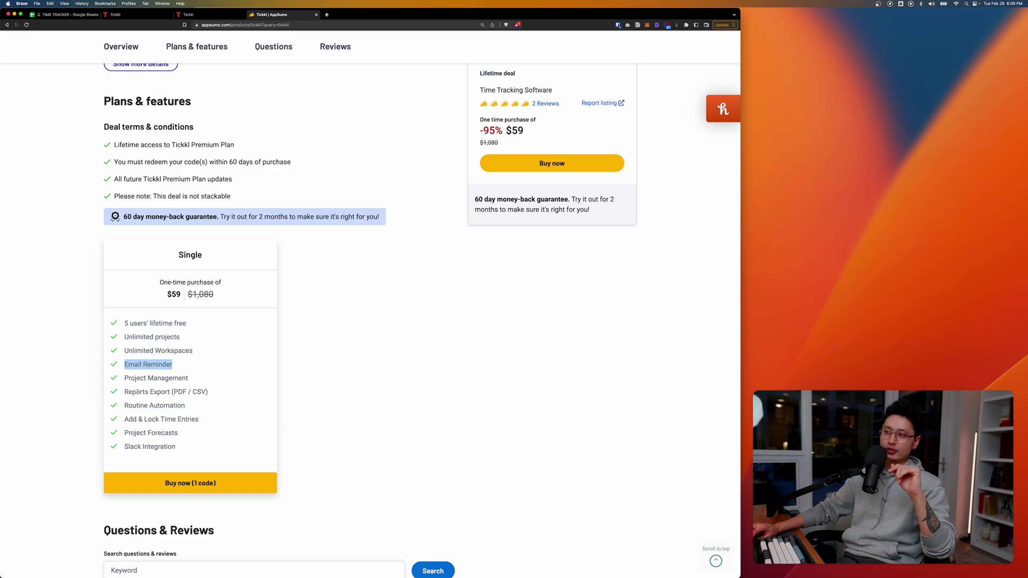
double_click(172, 391)
drag(189, 391, 218, 391)
drag(180, 447, 110, 351)
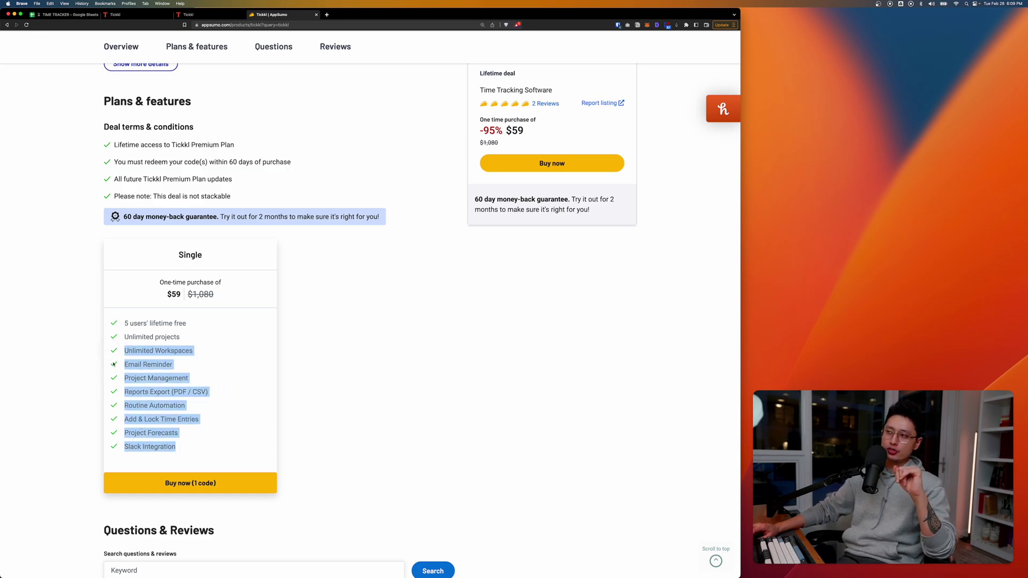
- Check the Premium plan's price on the Tickkl pricing page against the AppSumo deal, and return to the AppSumo listing
key(ctrl+shift+Tab)
drag(474, 245, 535, 257)
click(539, 270)
key(ctrl+Tab)
click(513, 396)
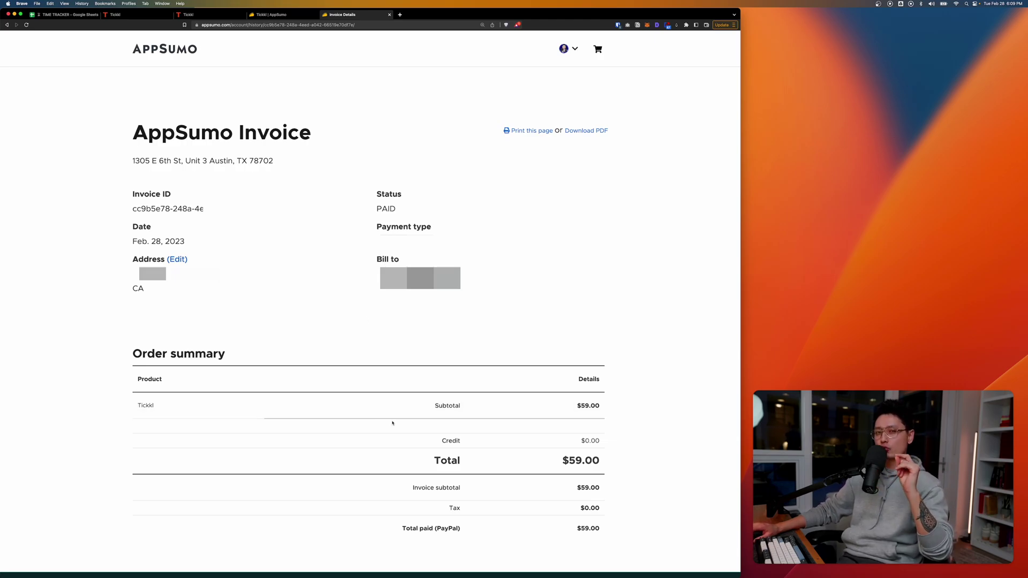
- Stop the running Editing timer on the Tickkl dashboard and open the logged "Recording YouTube Video" entry for editing
click(214, 15)
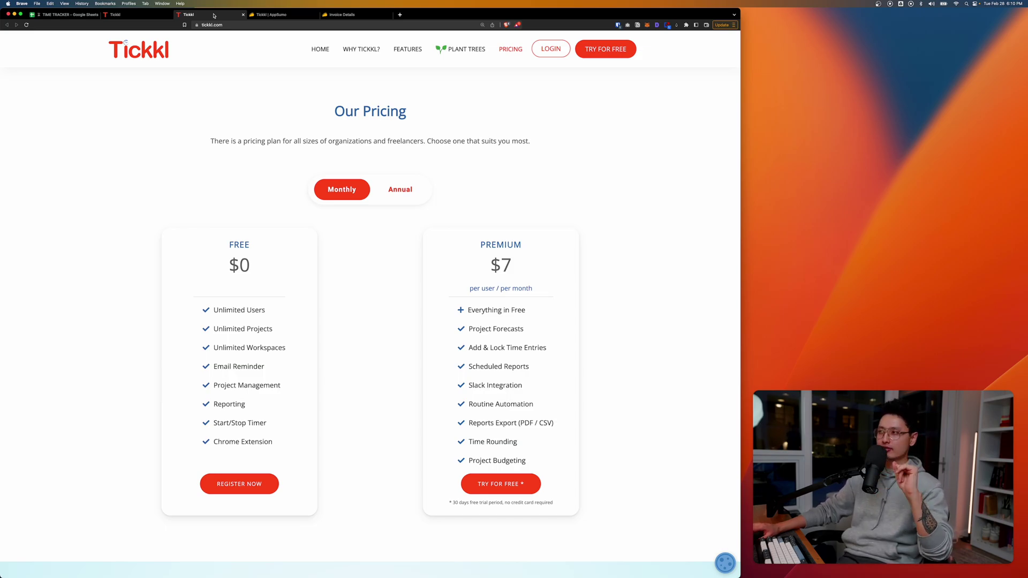
click(130, 15)
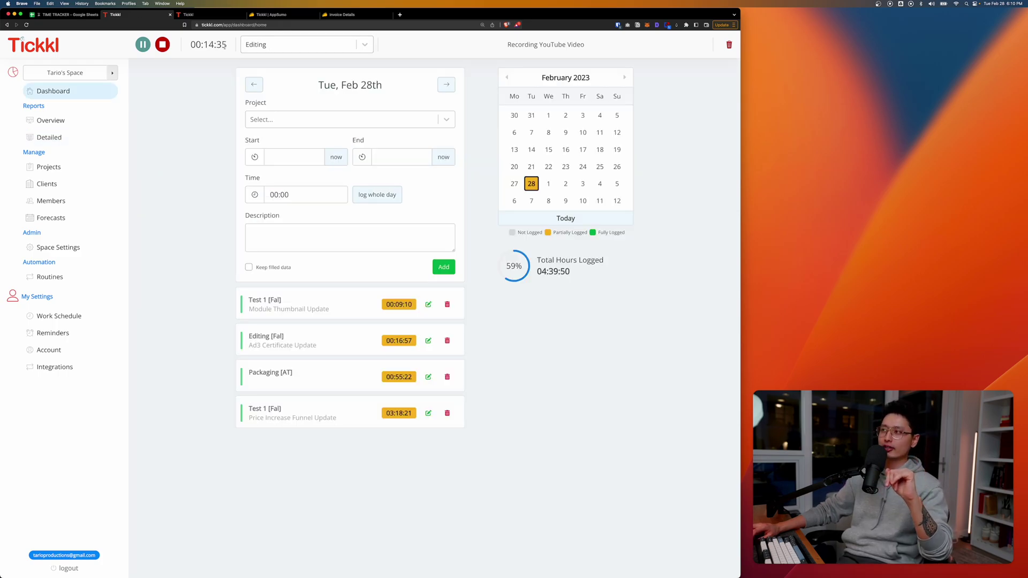
click(162, 44)
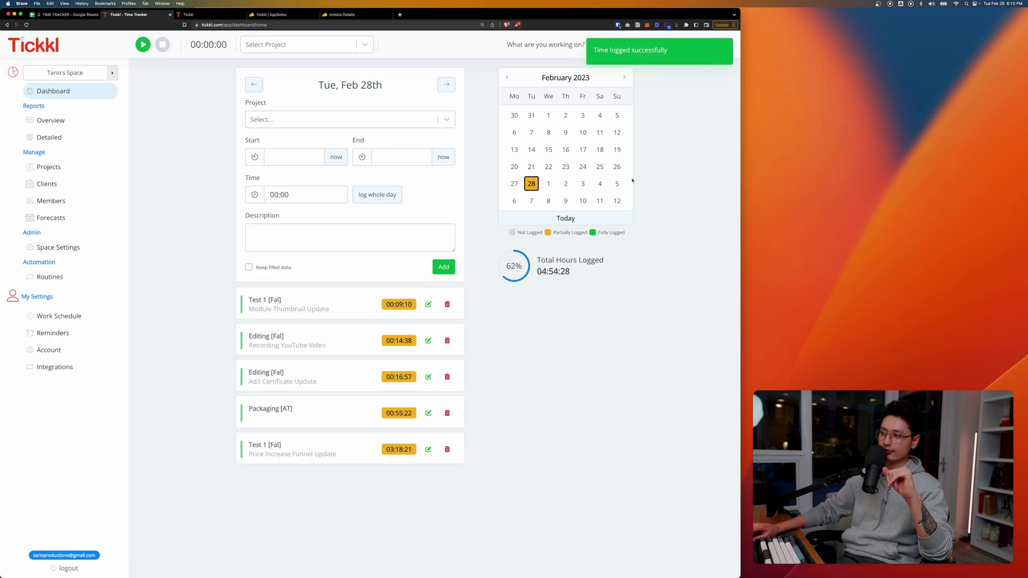
drag(251, 336, 434, 349)
click(431, 345)
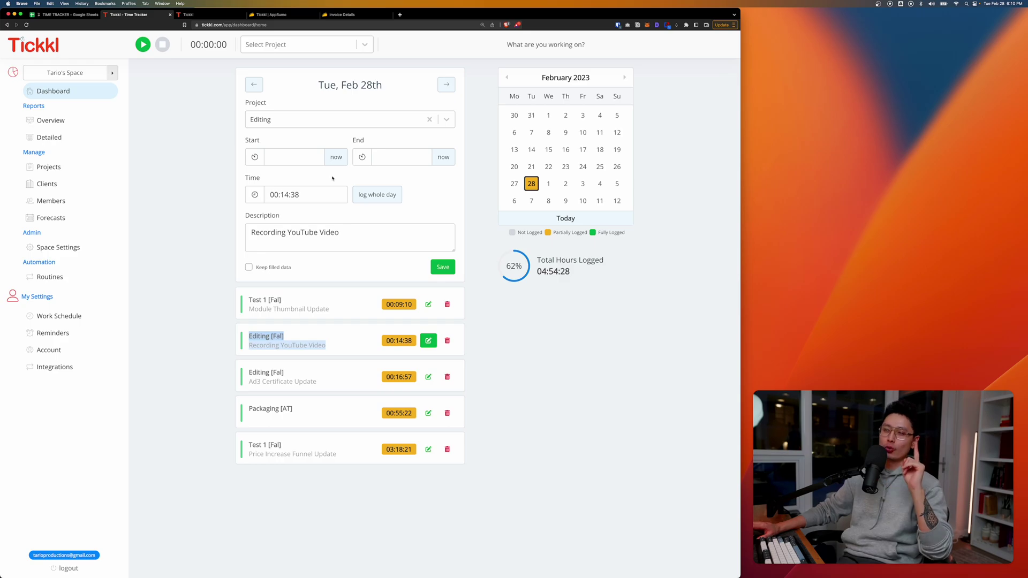
- Compare the Free plan and the Premium features on the Tickkl pricing page with the AppSumo lifetime deal
click(219, 18)
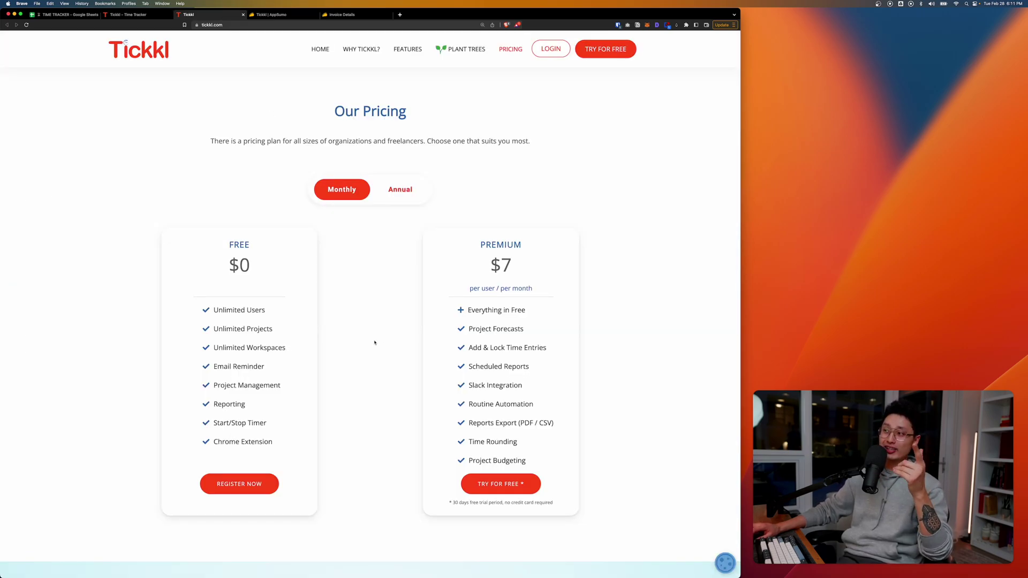
drag(254, 277, 193, 249)
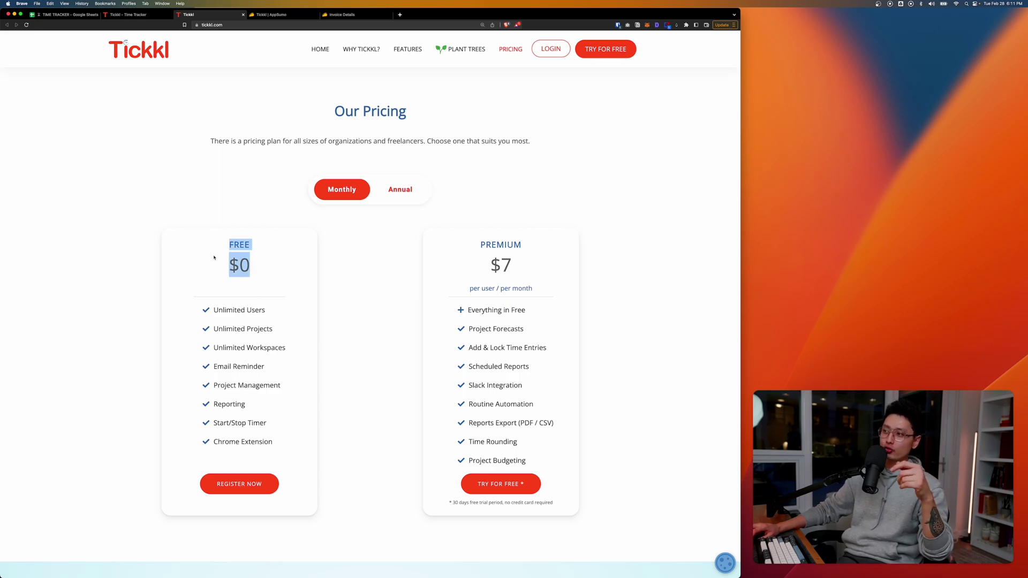
drag(473, 328, 547, 454)
key(ctrl+Tab)
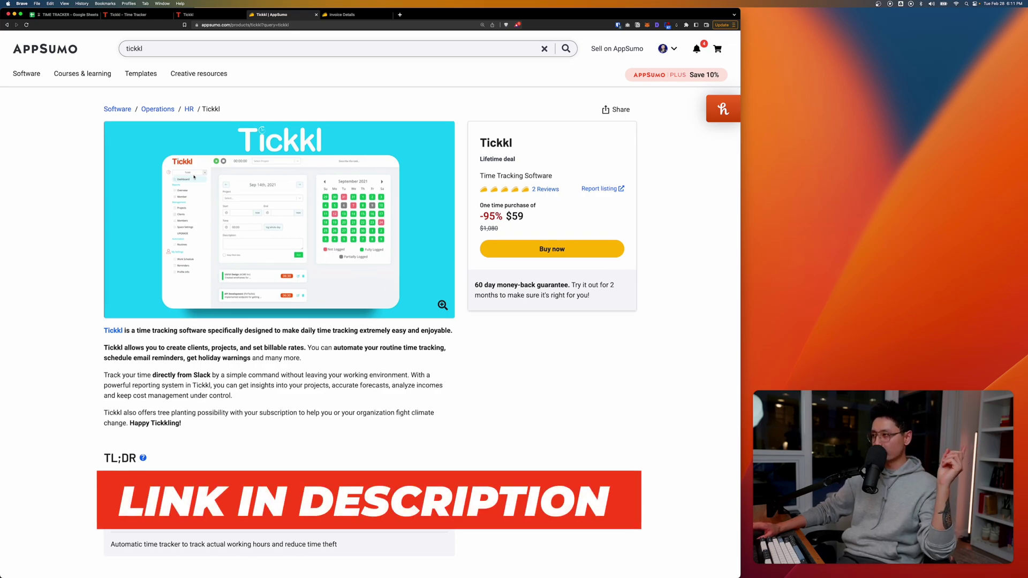
key(ctrl+shift+Tab)
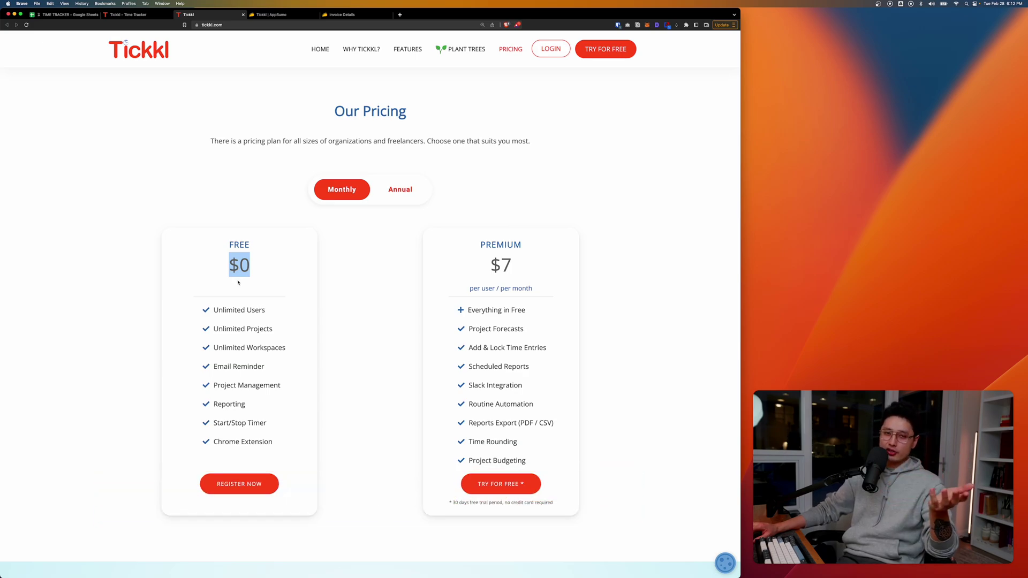
click(266, 266)
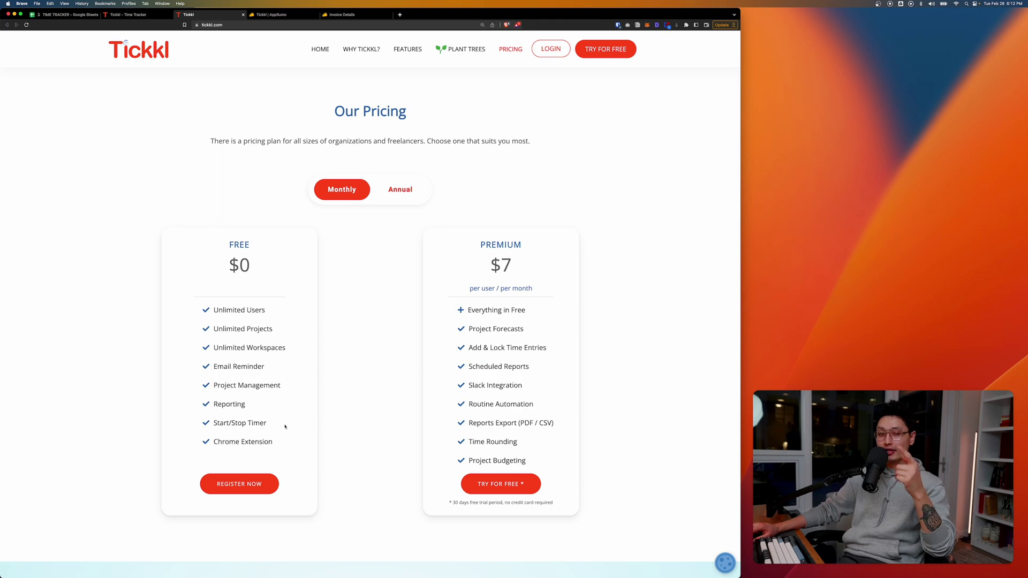